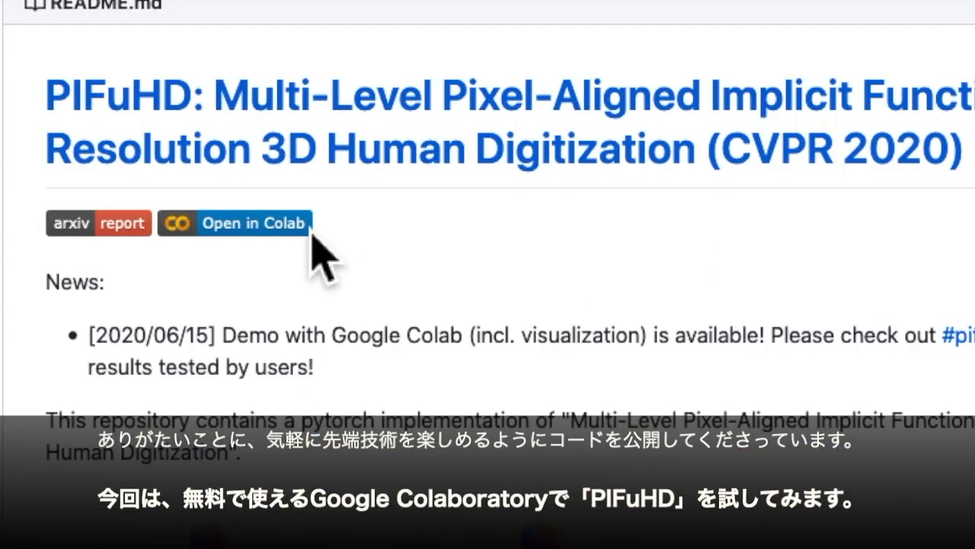
Open the PIFuHD demo notebook in Colab and try to run the Clone PIFuHD repository cell
click(312, 235)
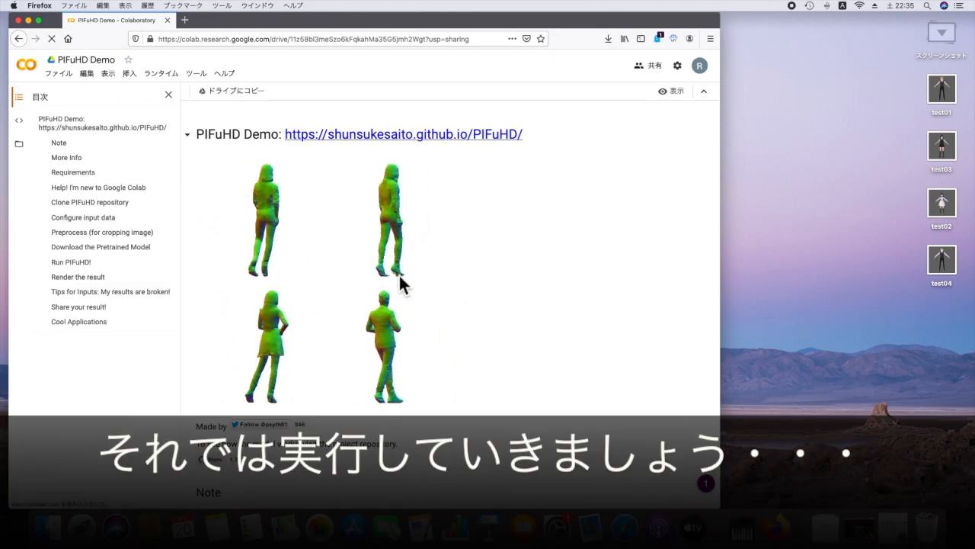
scroll(457, 297, down, 15)
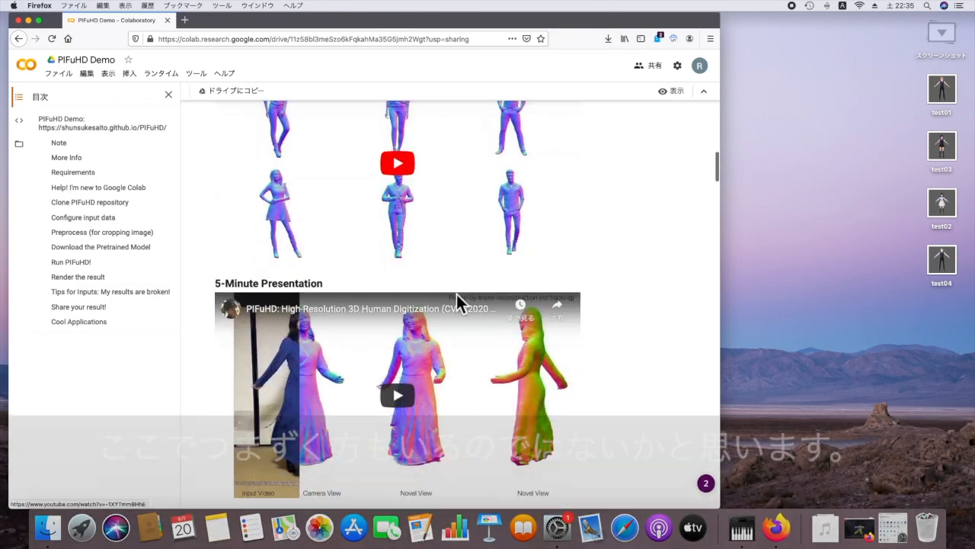
scroll(457, 296, down, 10)
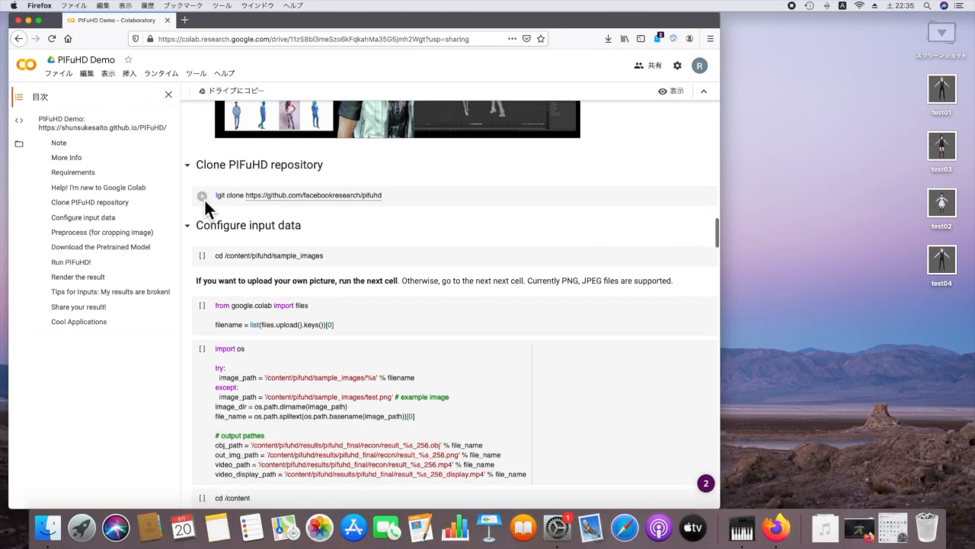
click(203, 197)
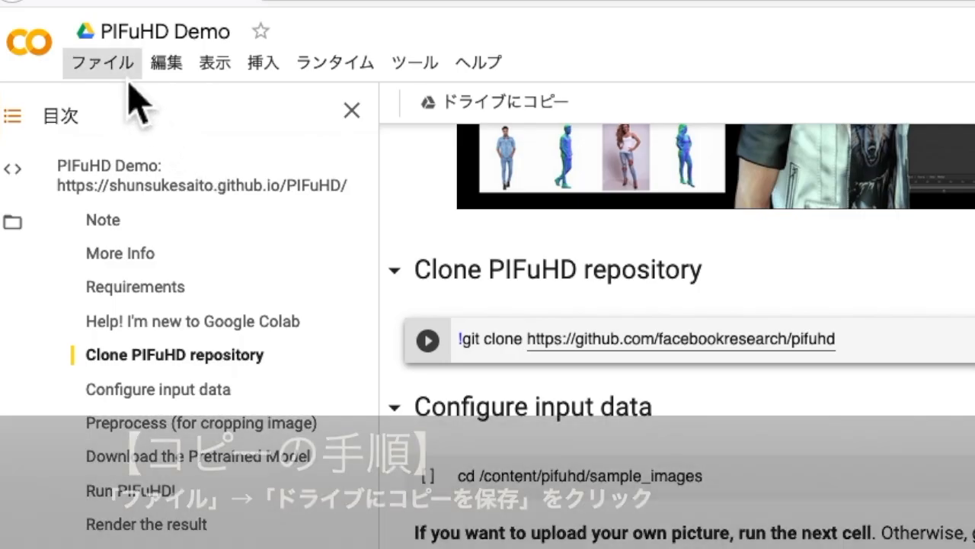
Save a copy of the PIFuHD Demo notebook to Drive and open the copy in a new tab
click(61, 74)
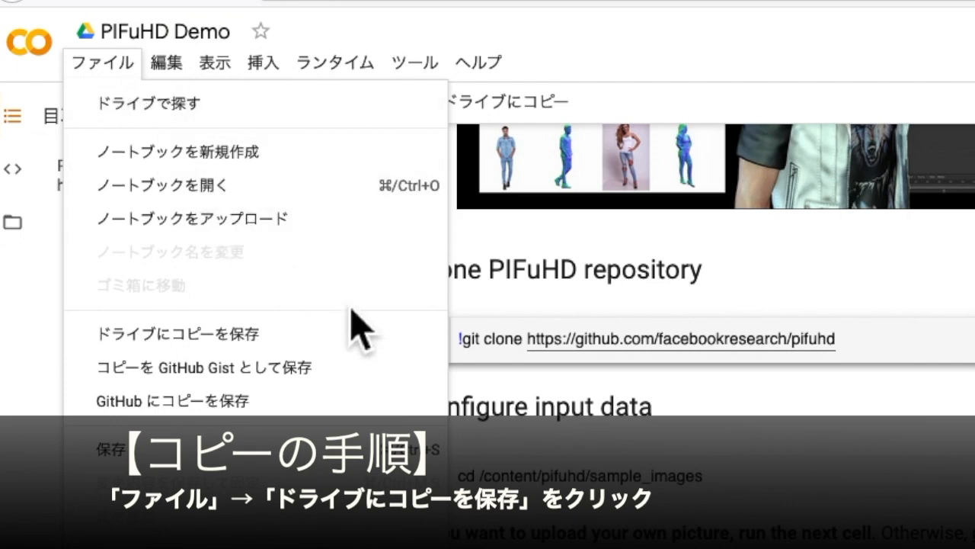
click(379, 343)
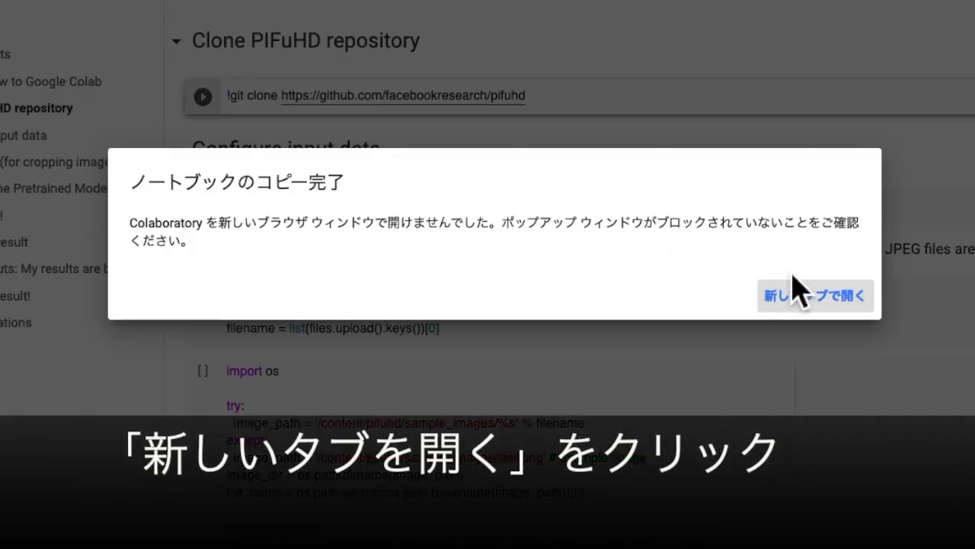
click(856, 298)
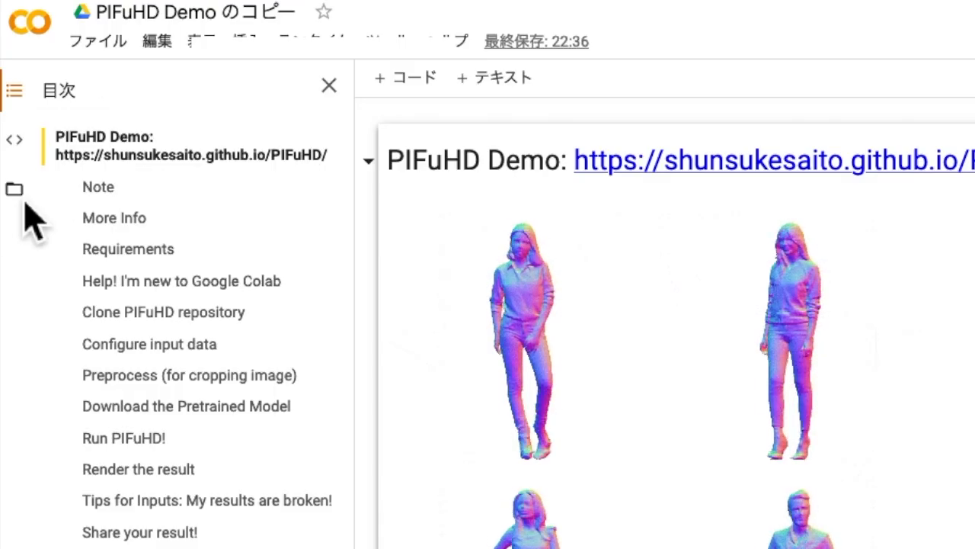
Show the runtime's file browser and look through the contents of the sample_data folder
click(25, 203)
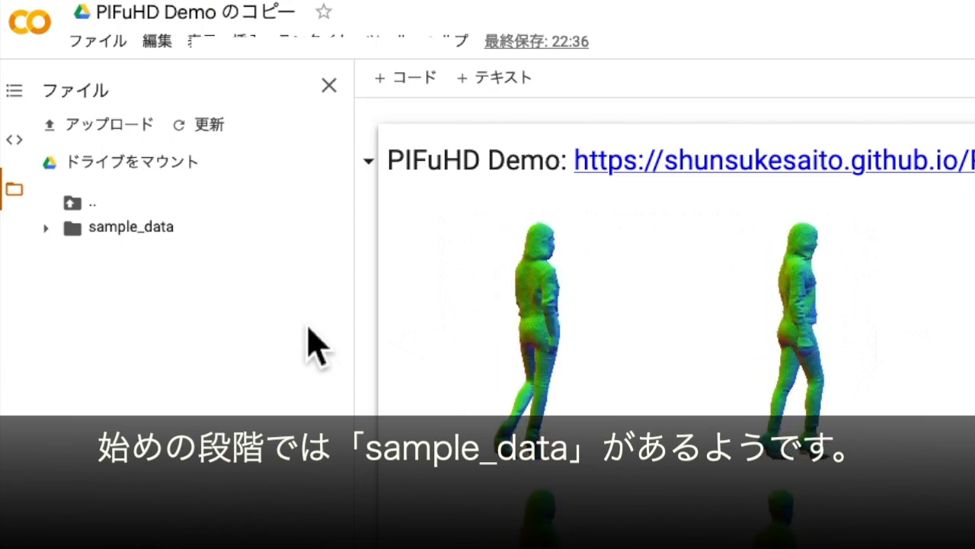
click(48, 229)
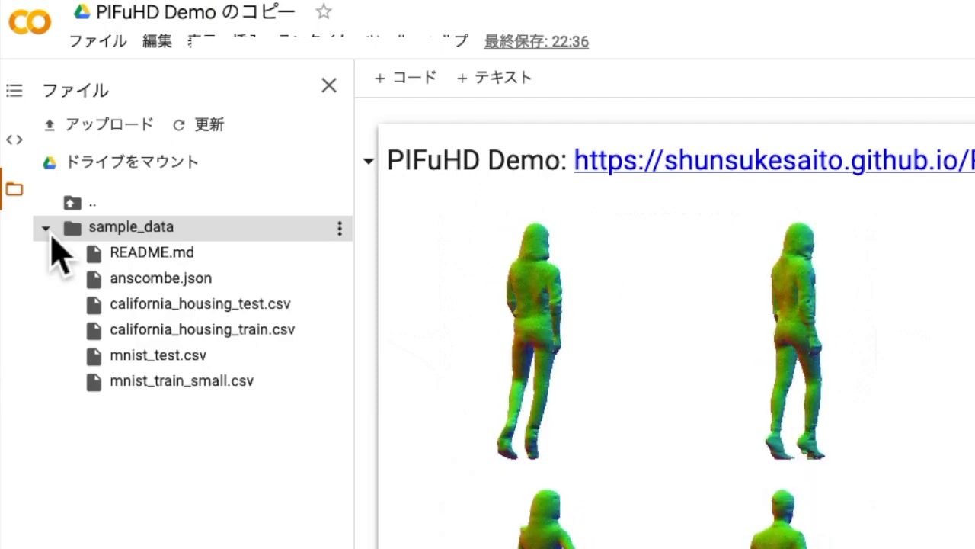
click(50, 233)
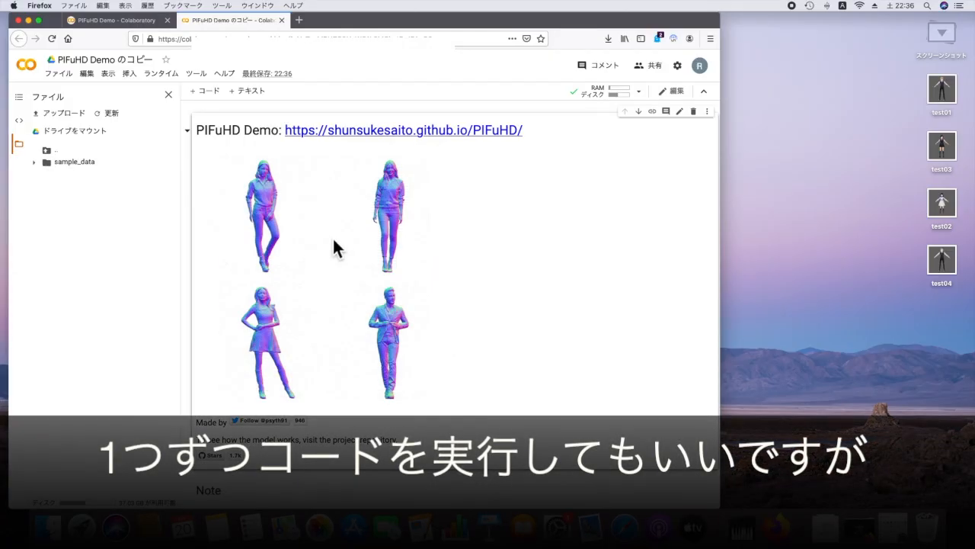
Look over the copied notebook's code cells and run all of its cells
scroll(492, 307, down, 5)
scroll(491, 305, down, 15)
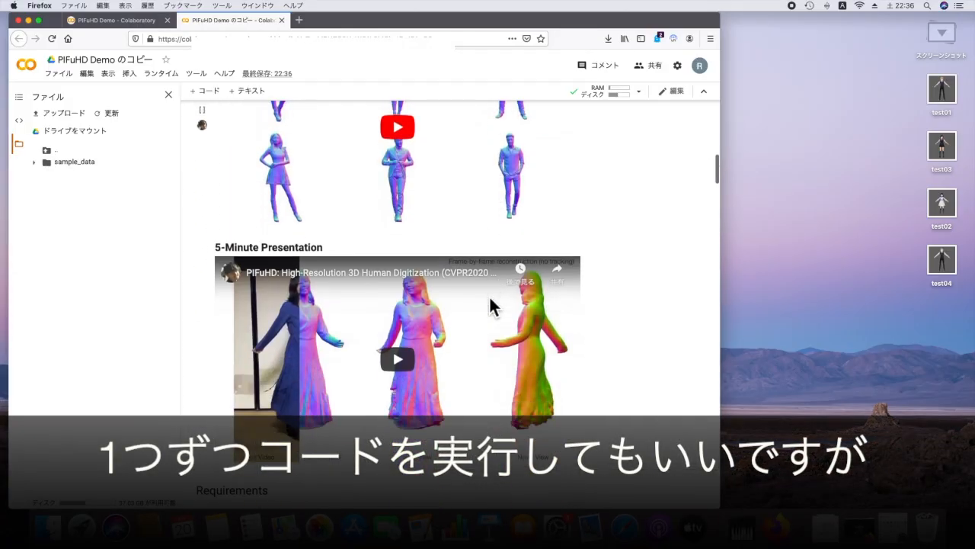
scroll(490, 299, down, 10)
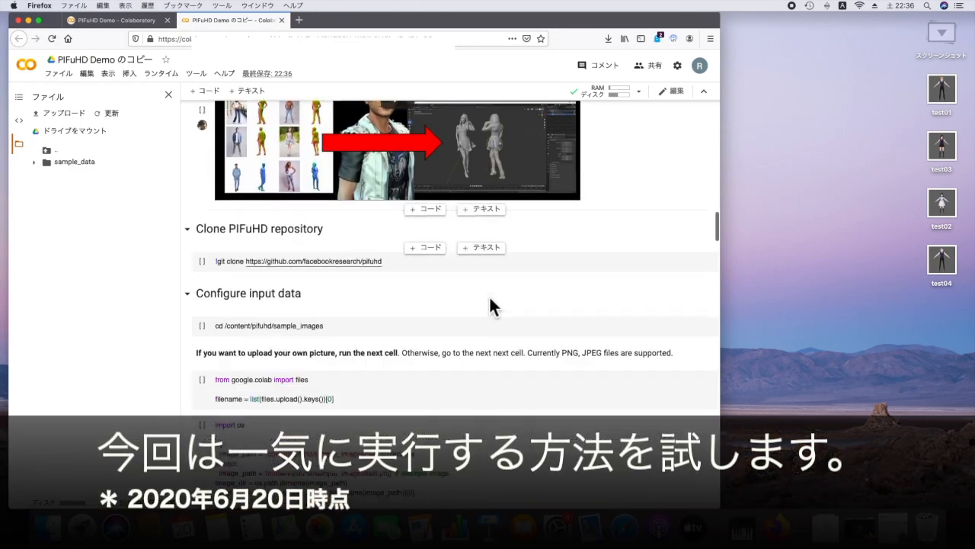
scroll(490, 300, down, 2)
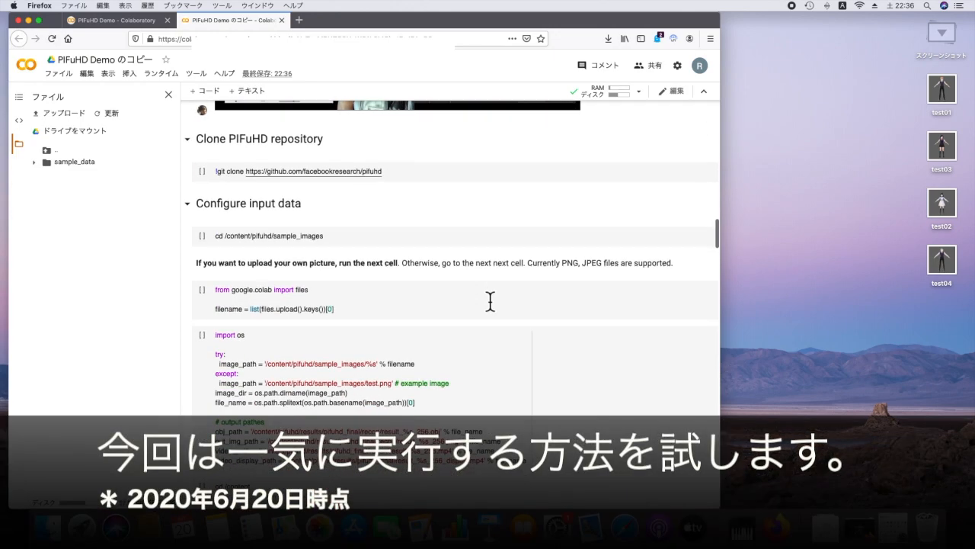
scroll(490, 301, down, 1)
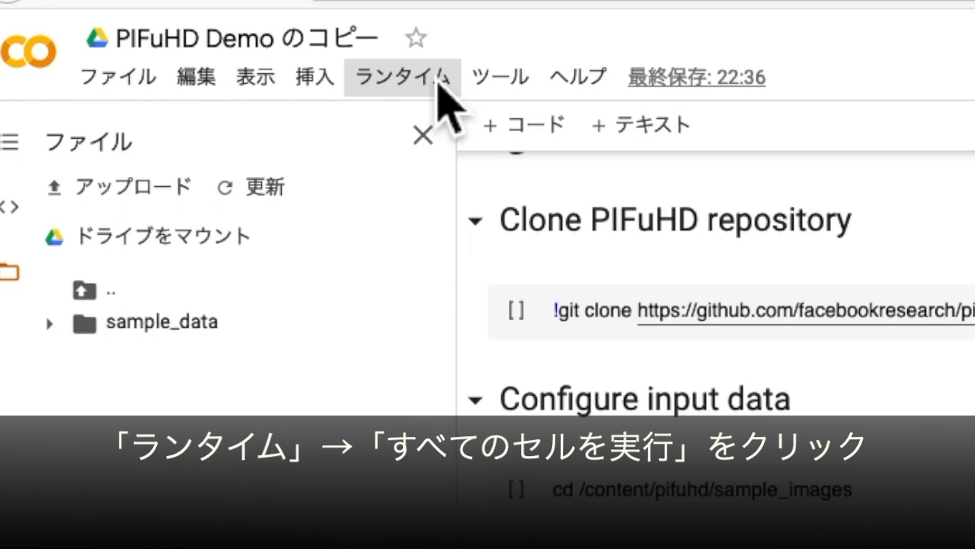
click(441, 83)
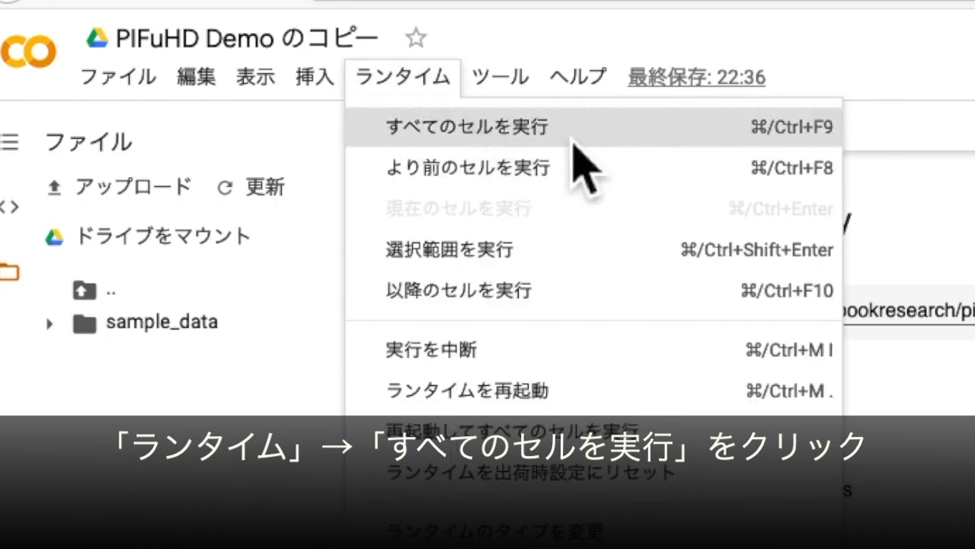
click(577, 152)
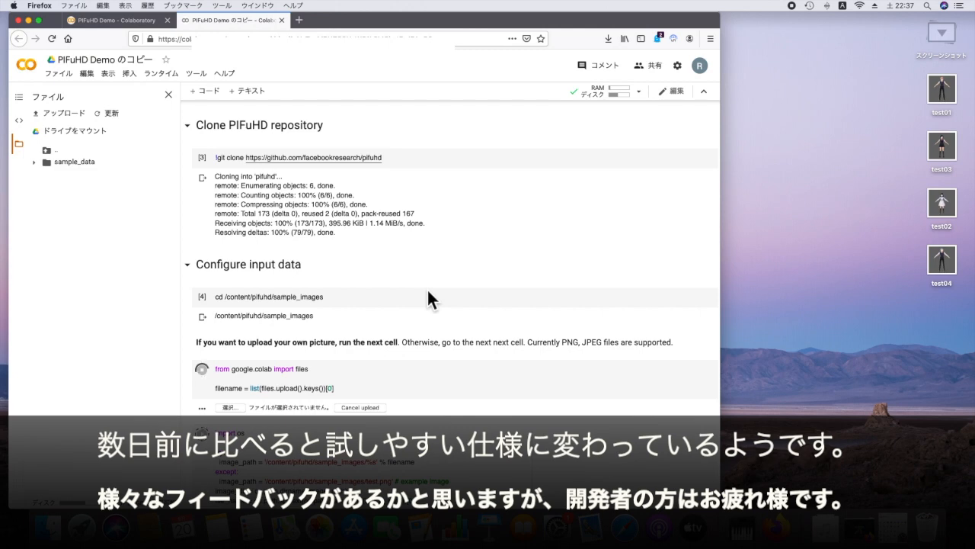
Refresh the file list and preview test.png from pifuhd's sample_images folder in a widened preview pane
scroll(426, 297, down, 1)
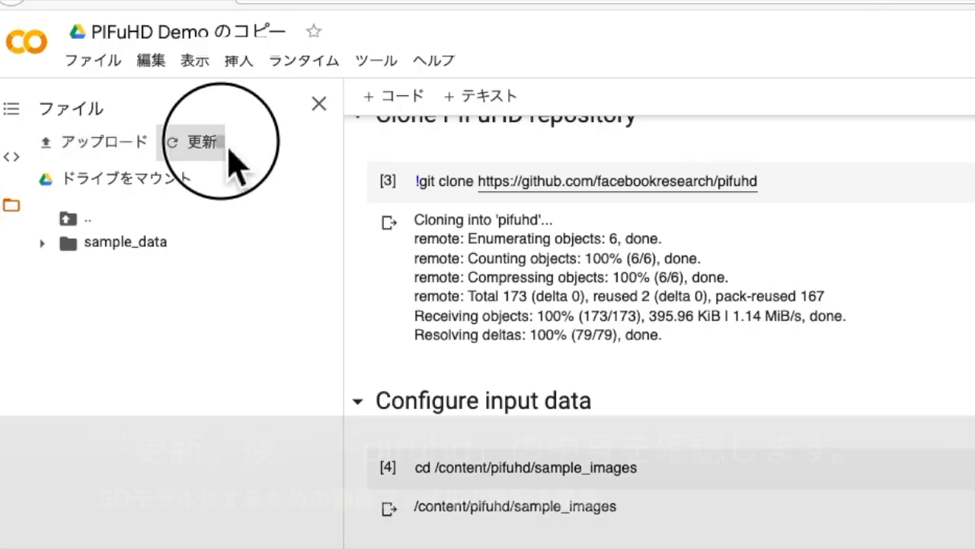
click(227, 147)
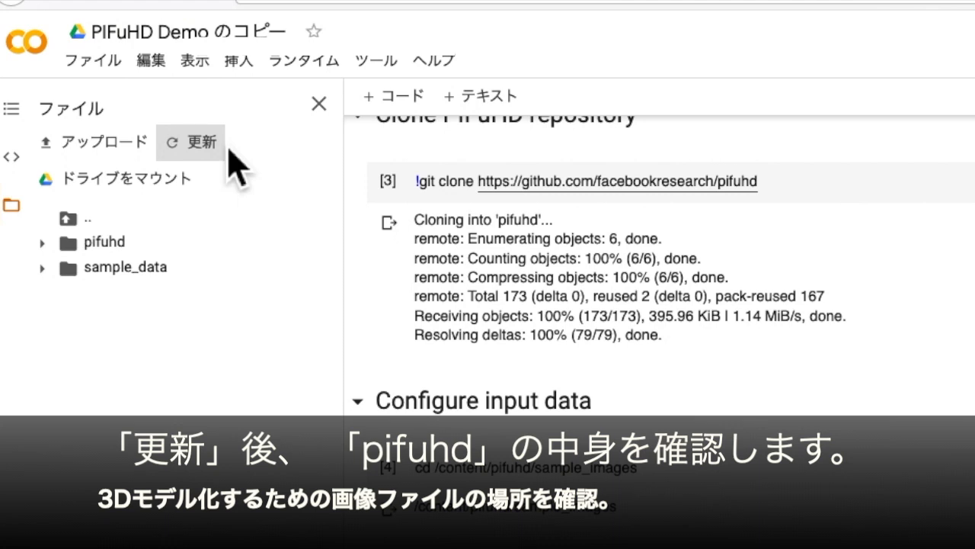
click(44, 245)
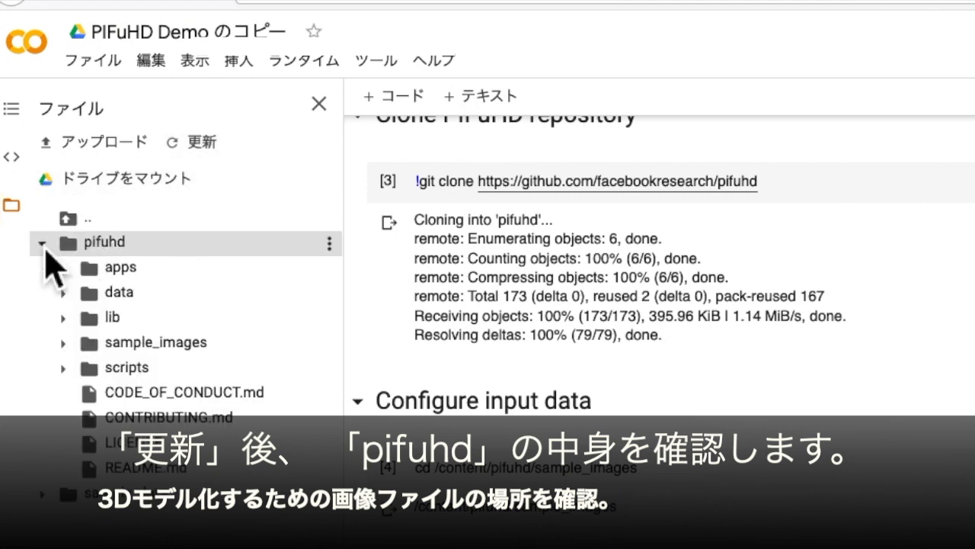
click(64, 345)
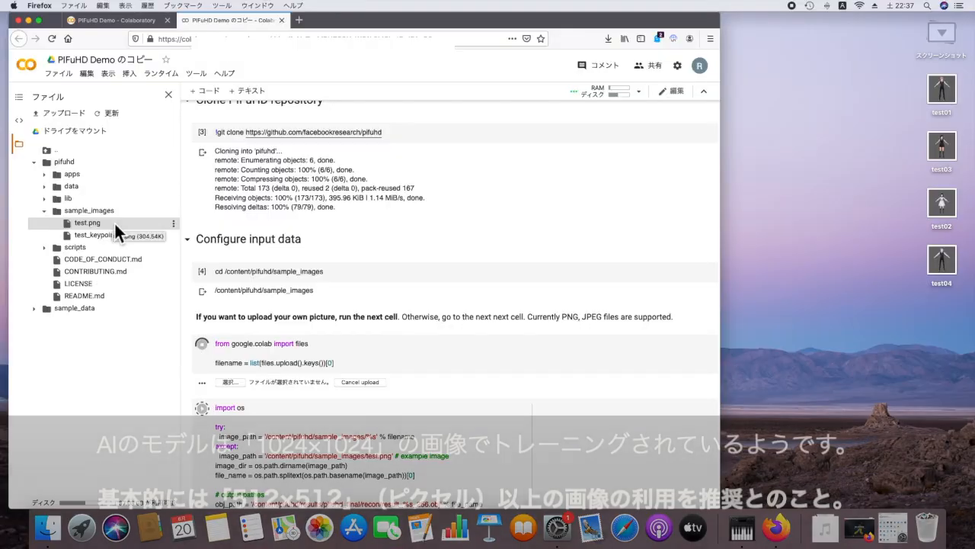
double_click(114, 221)
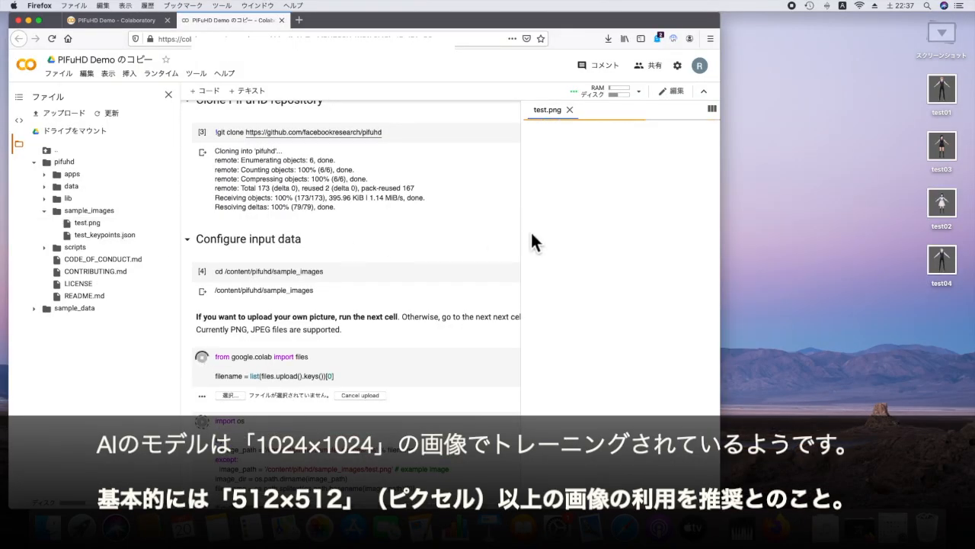
drag(523, 230, 414, 230)
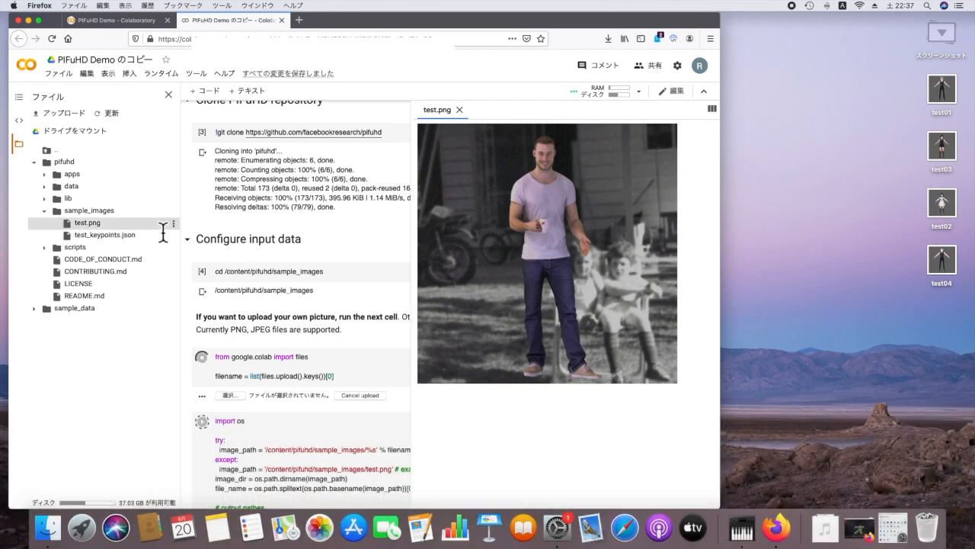
Download test.png from the sample_images folder as a saved file and place it on the desktop
click(173, 224)
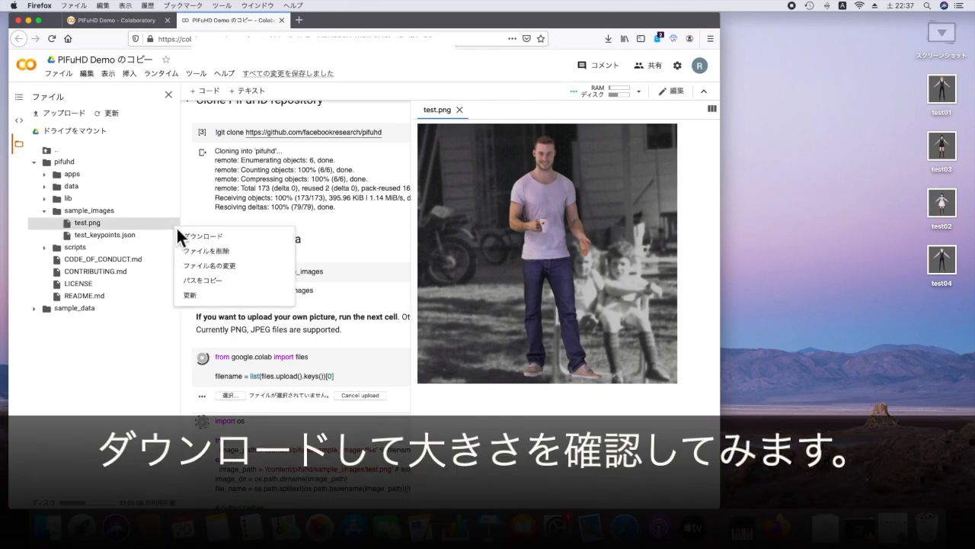
click(231, 236)
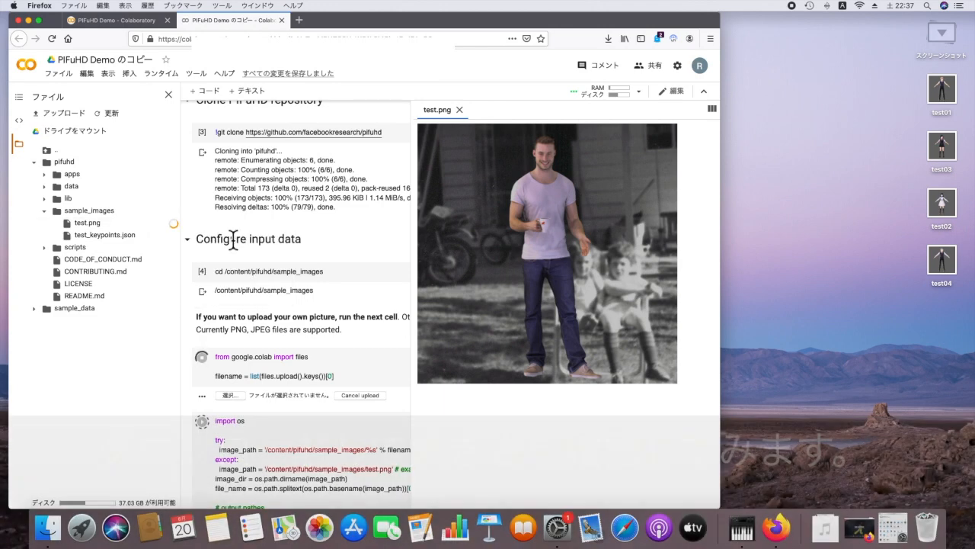
click(522, 277)
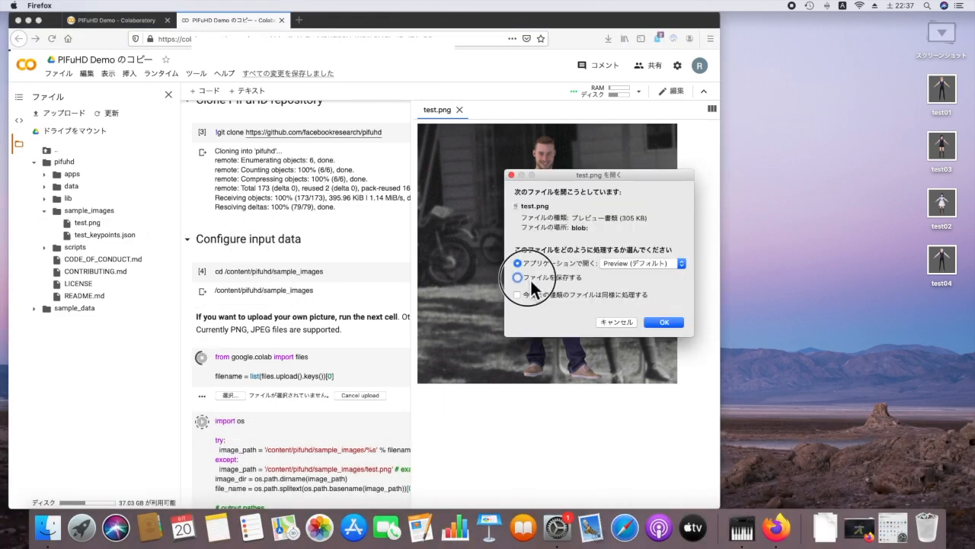
click(662, 323)
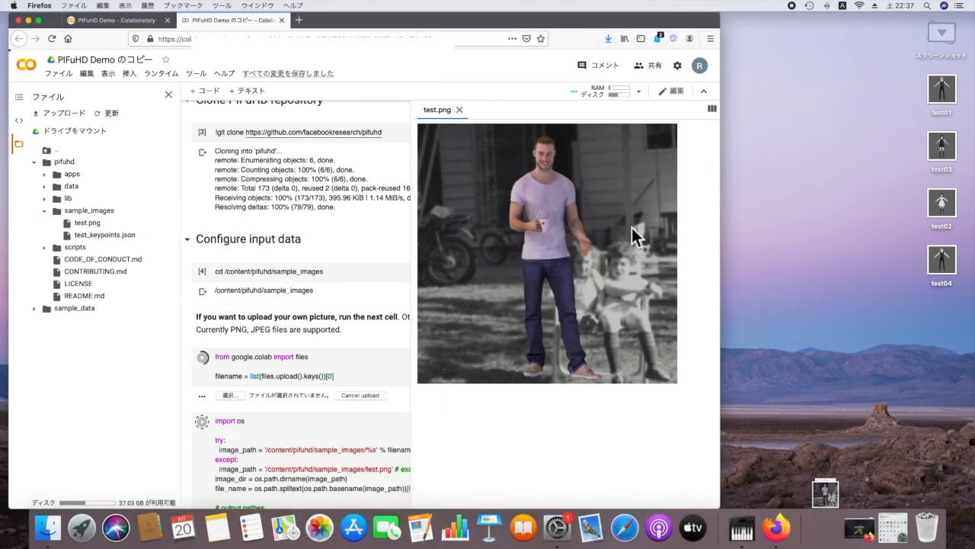
click(612, 44)
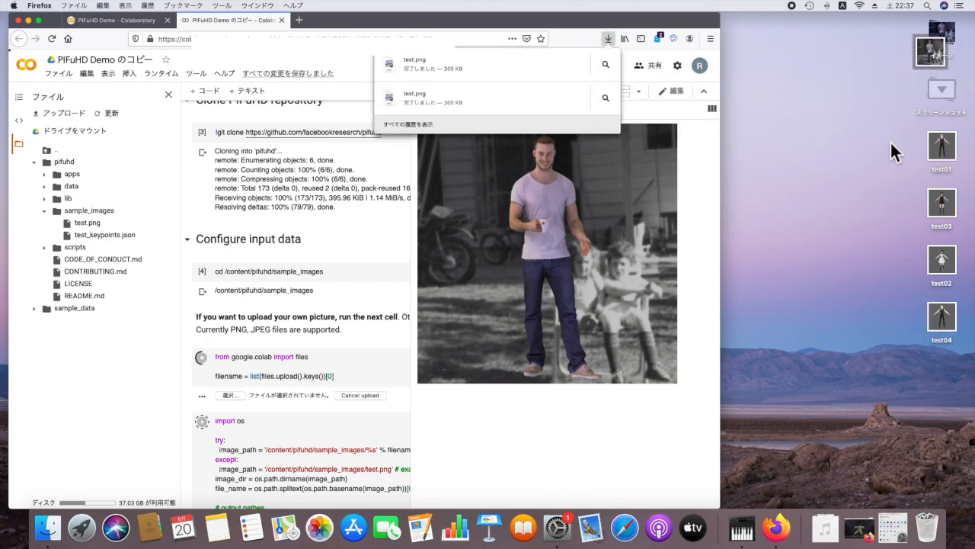
click(951, 44)
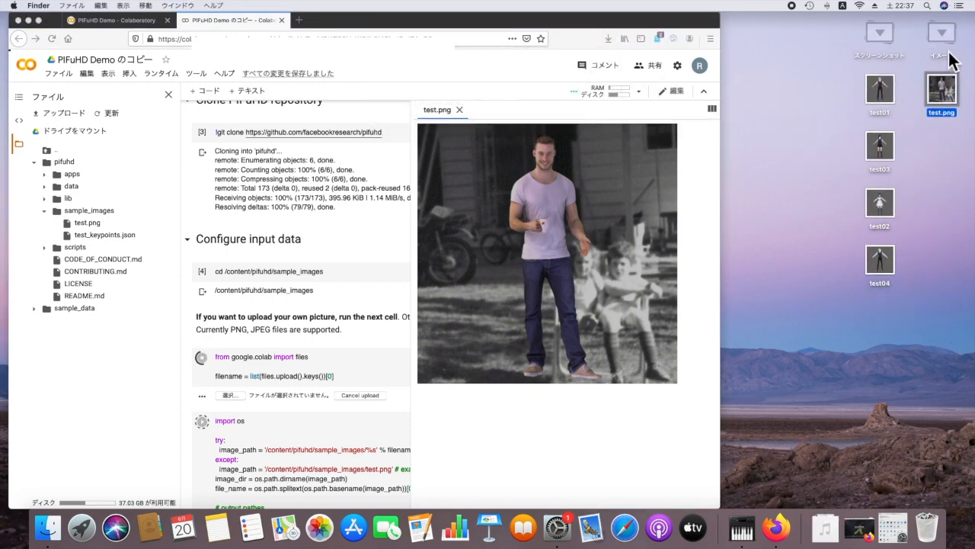
Check the pixel dimensions of the desktop's test.png in its file information
right_click(950, 86)
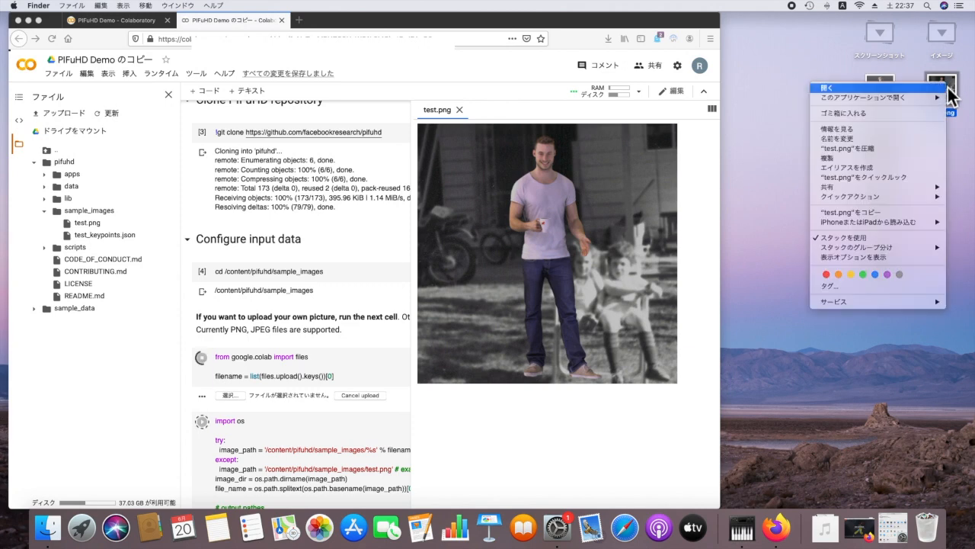
click(926, 128)
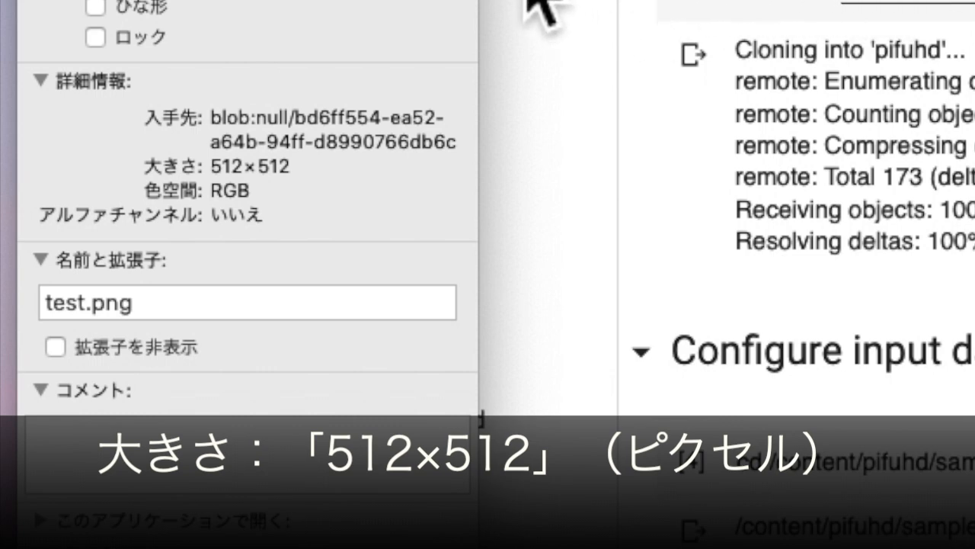
drag(322, 177, 208, 160)
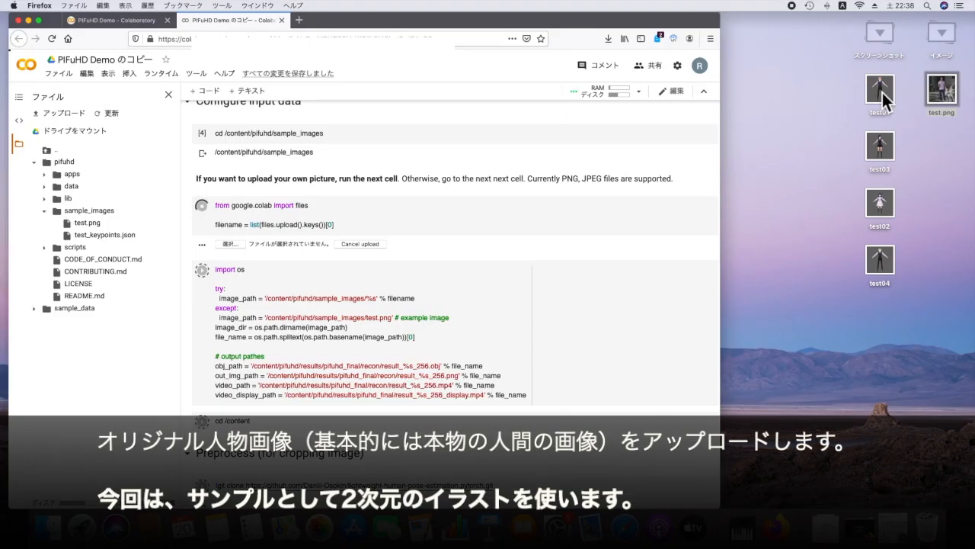
Open the test01 image from the desktop and check its pixel dimensions in its file information
double_click(882, 92)
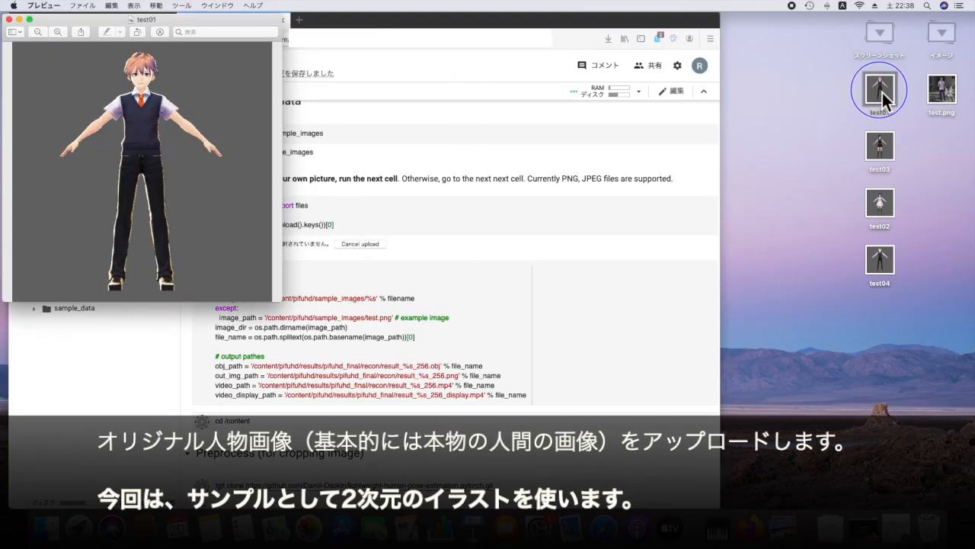
right_click(883, 92)
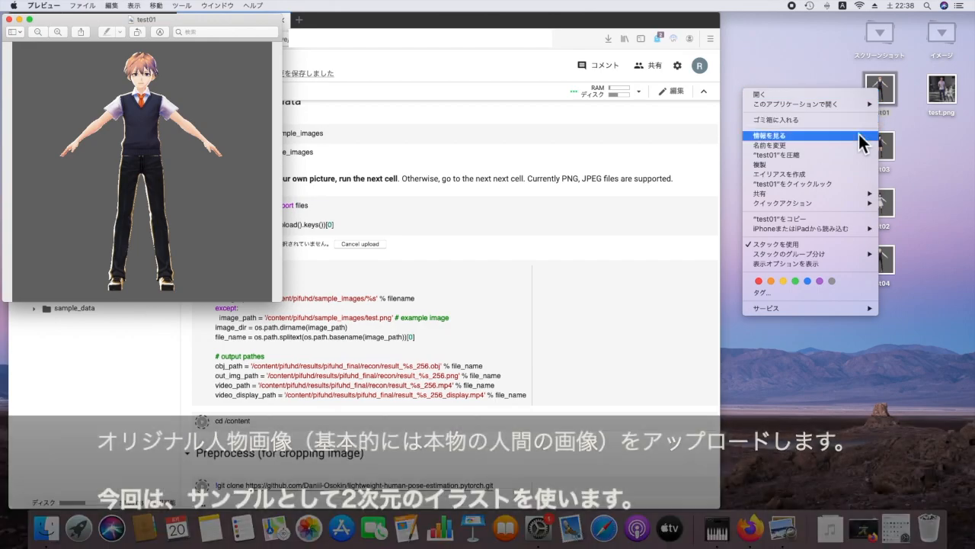
click(860, 136)
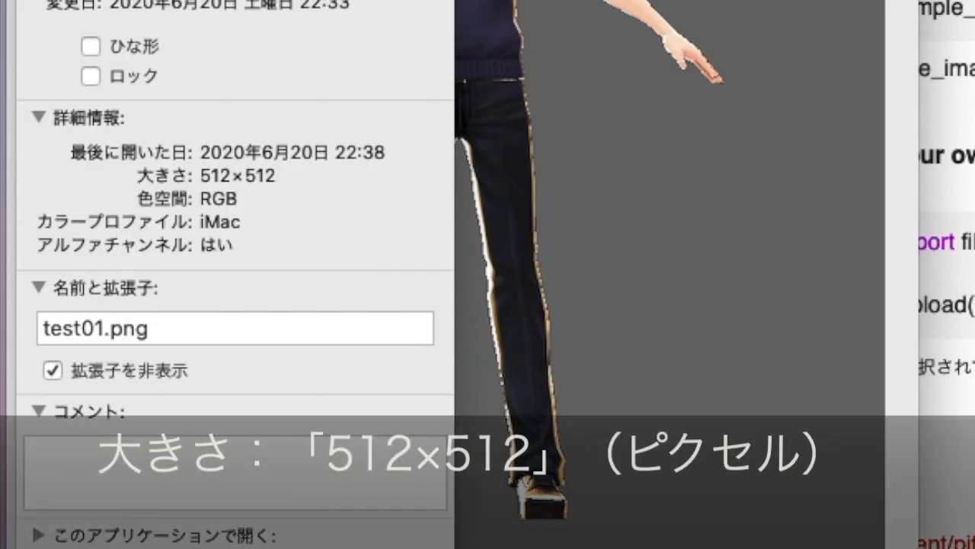
drag(280, 176, 213, 190)
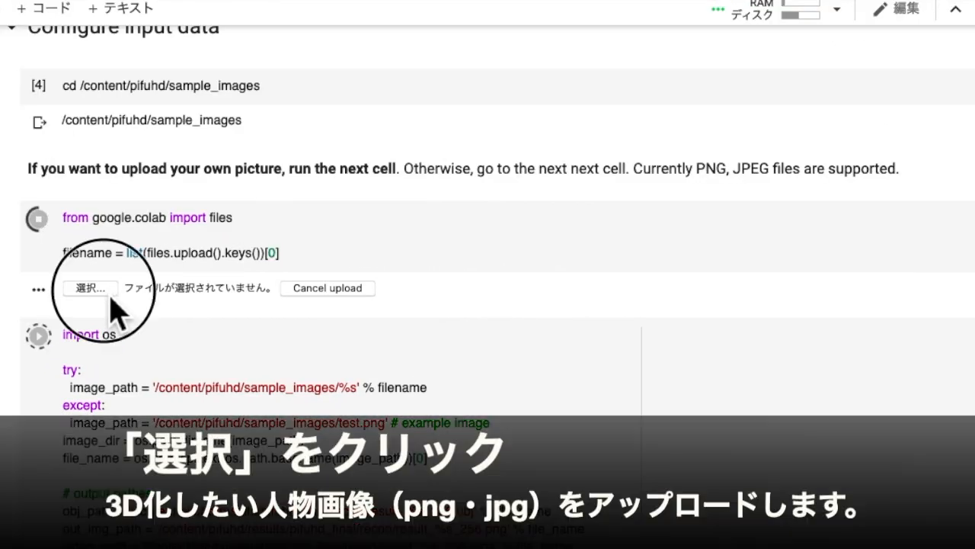
Upload the test01 image from the desktop as the input picture, browsing the other test images before confirming it
click(108, 290)
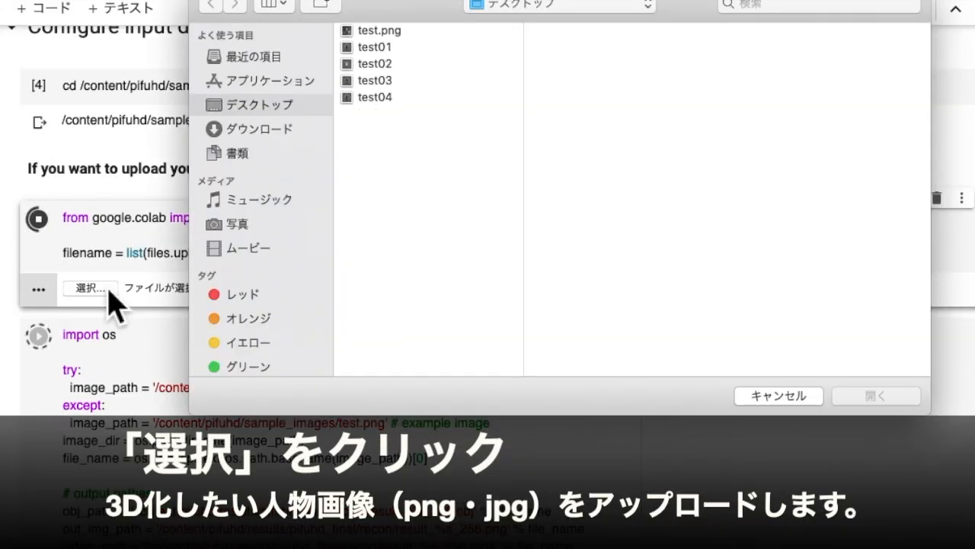
click(382, 47)
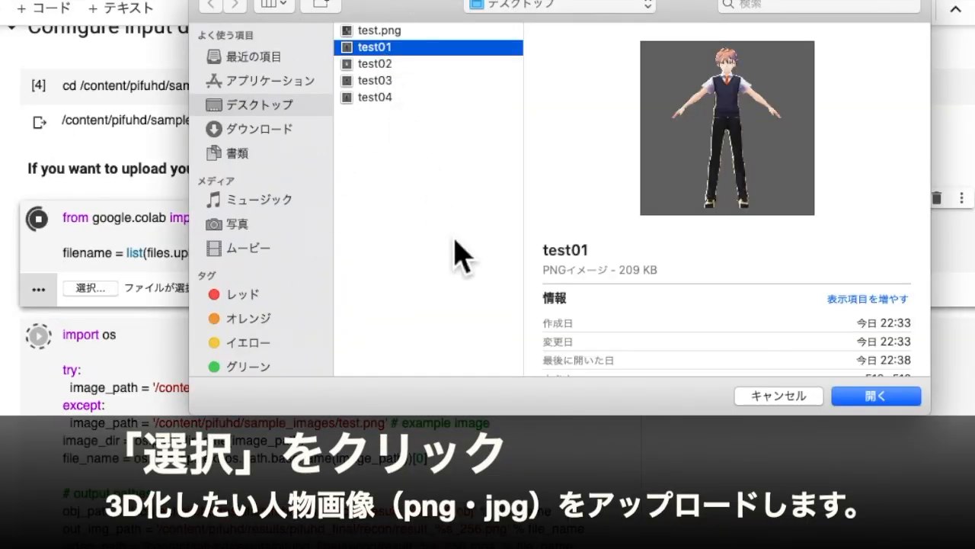
key(Down)
key(Down)
key(Up)
key(Up)
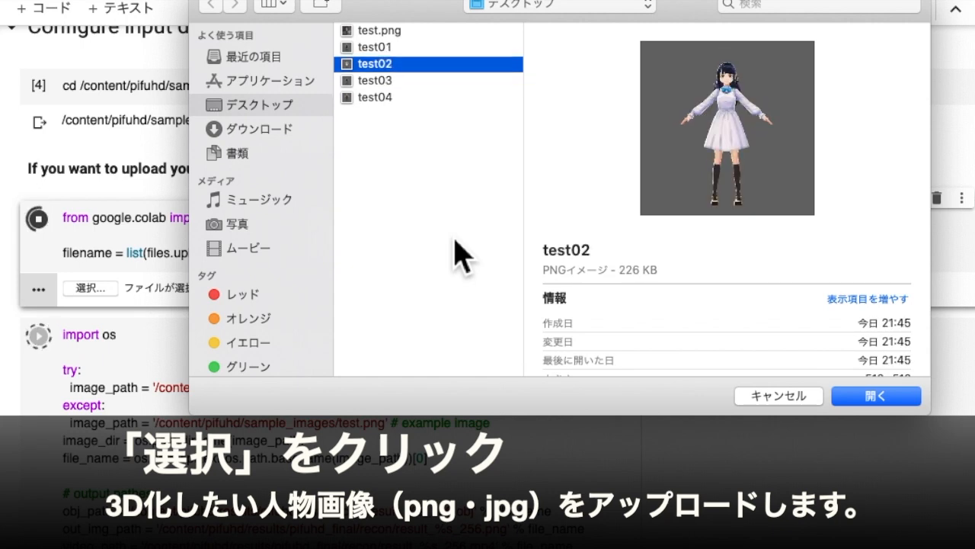
click(905, 398)
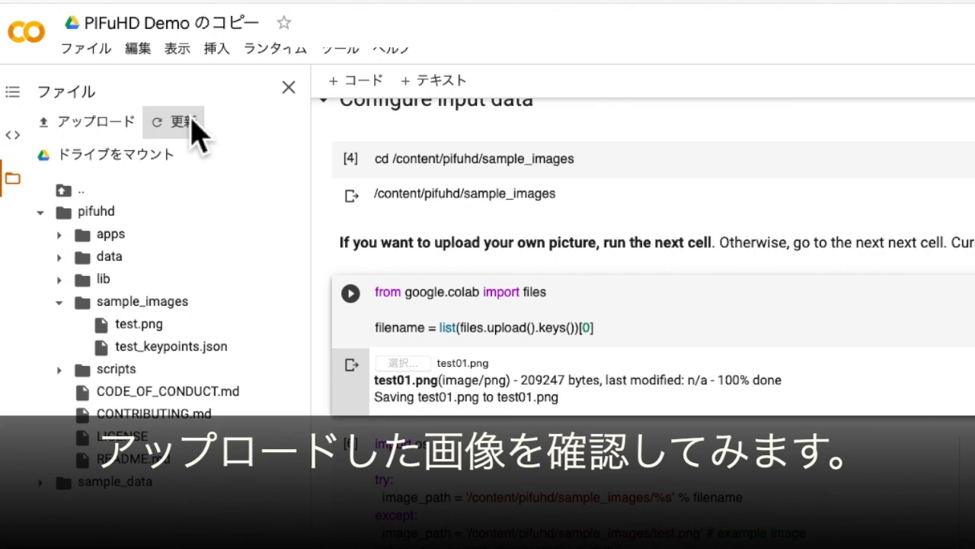
Refresh the file list, preview test01.png from the sample_images folder, and close the preview
click(192, 122)
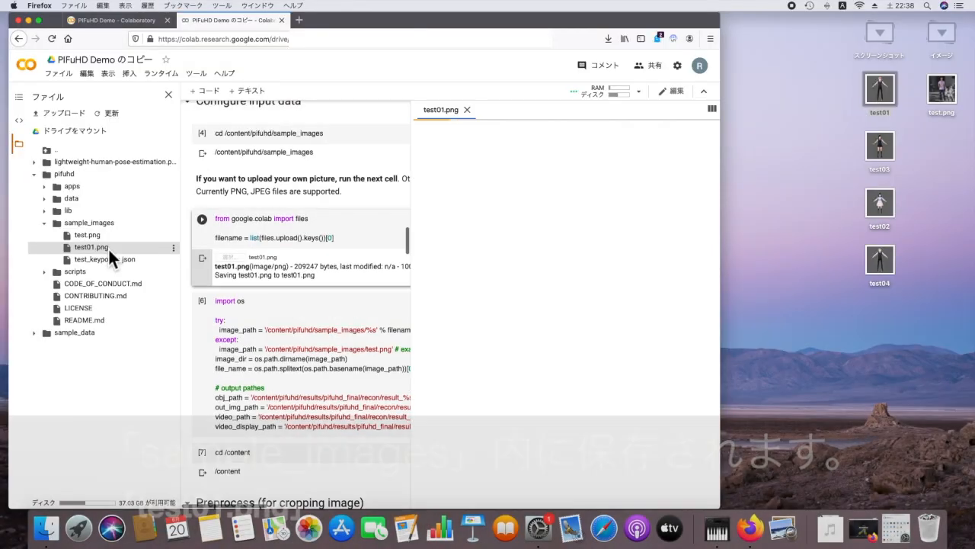
double_click(179, 372)
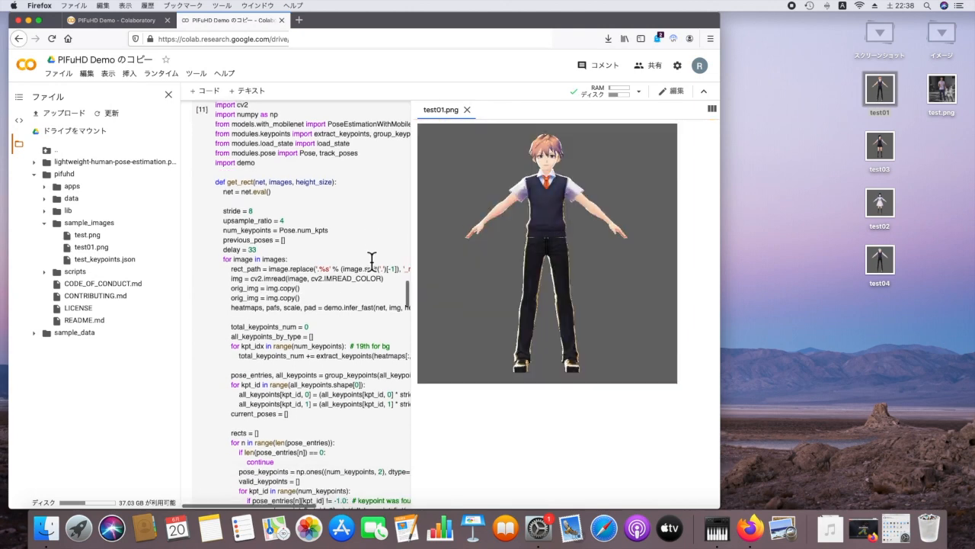
click(467, 111)
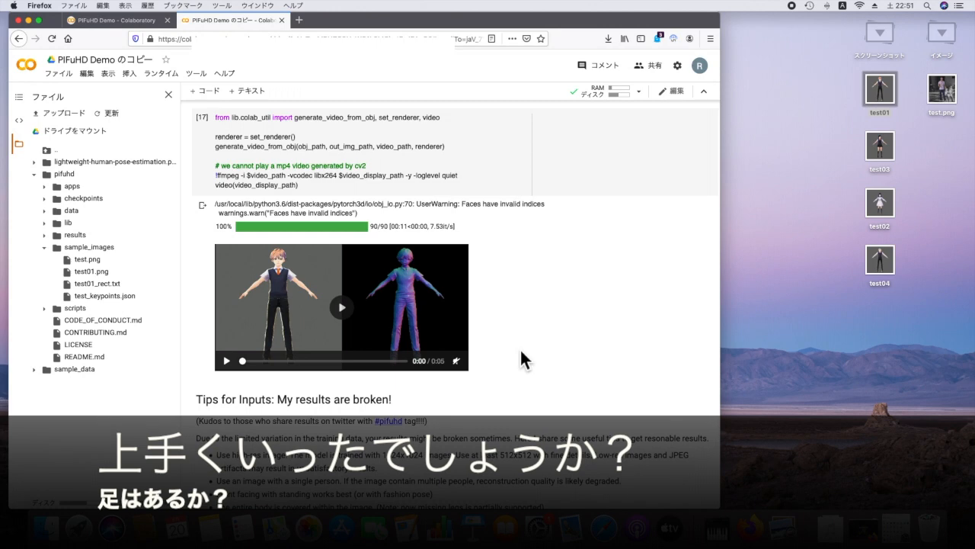
Play the generated result video and preview result_test01_256.png from the results/pifuhd_final/recon folder in a widened pane
click(366, 313)
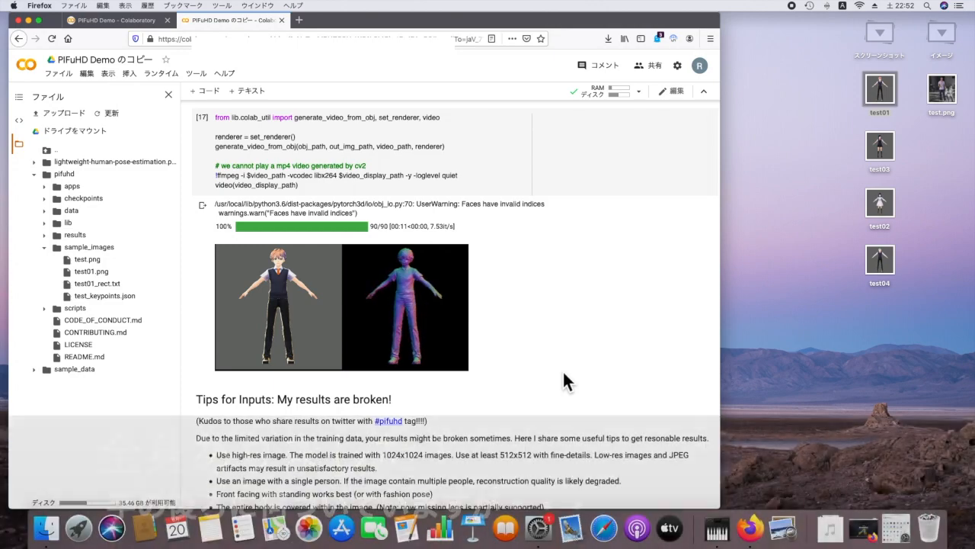
mouse_move(406, 345)
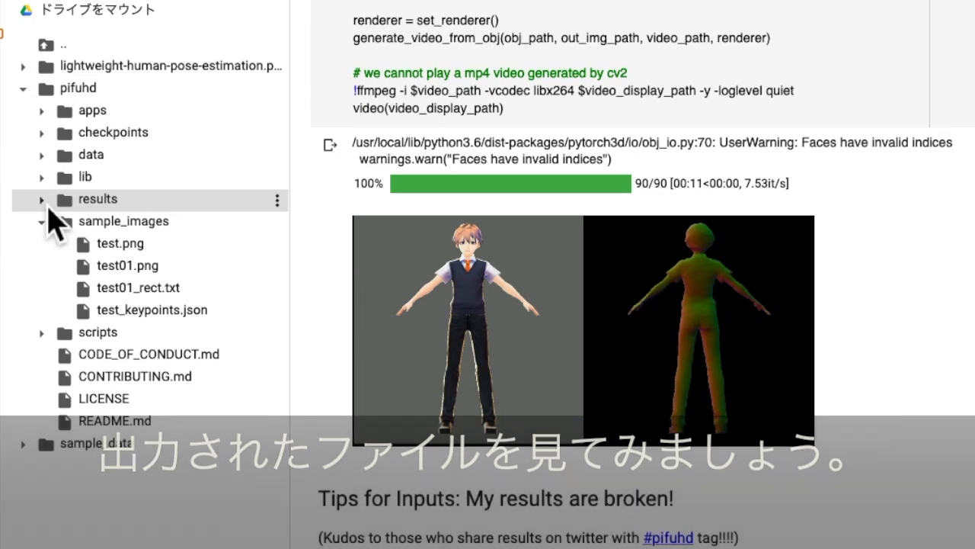
click(45, 236)
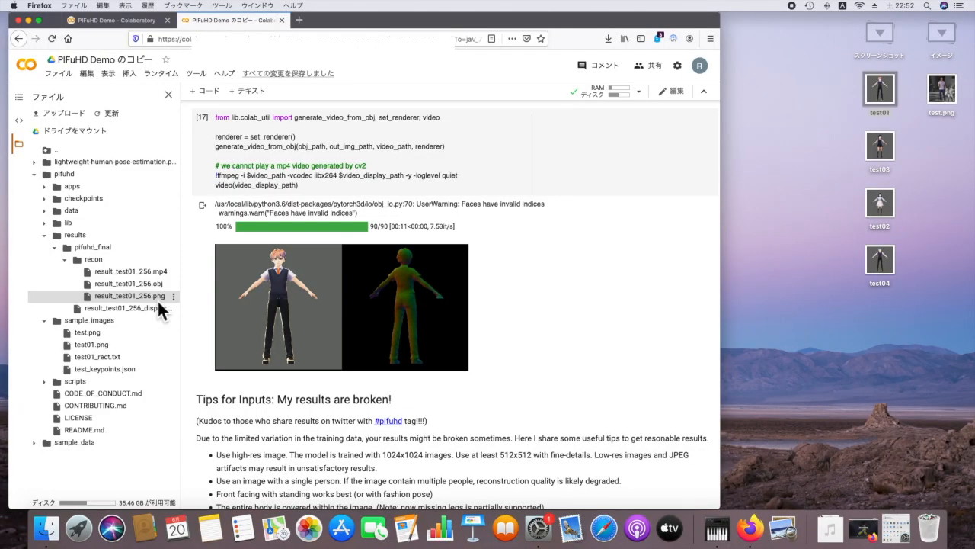
double_click(257, 319)
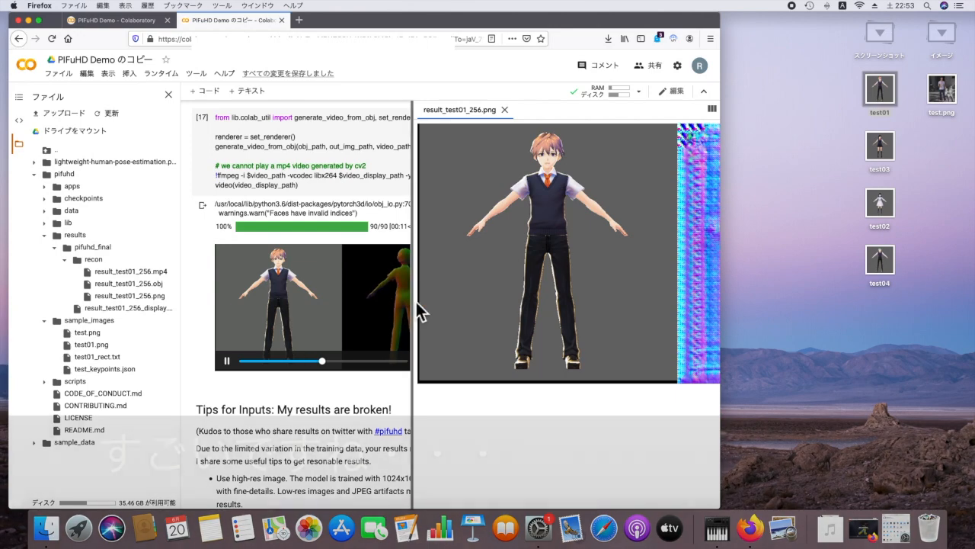
drag(417, 303, 176, 285)
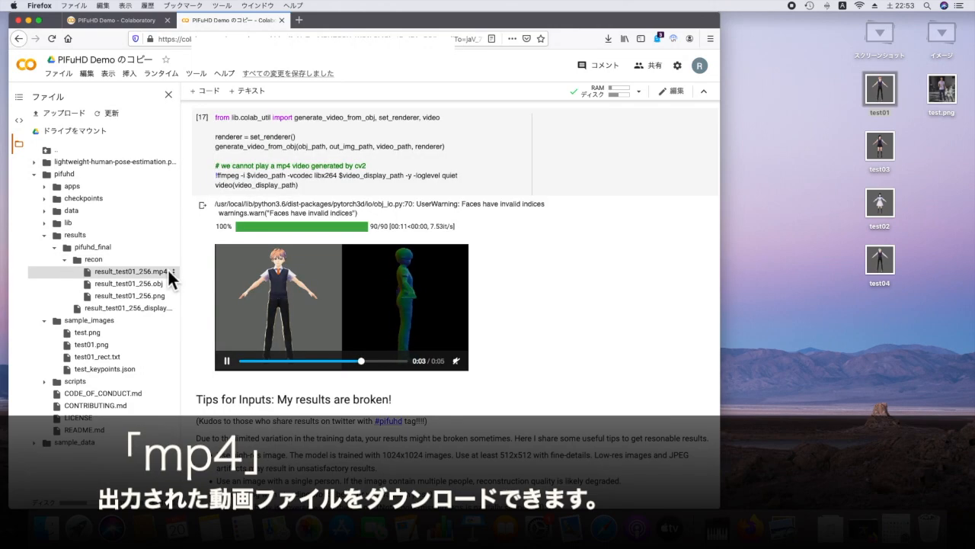
Download result_test01_256.mp4 from the recon folder as a saved file and place it on the desktop
double_click(154, 270)
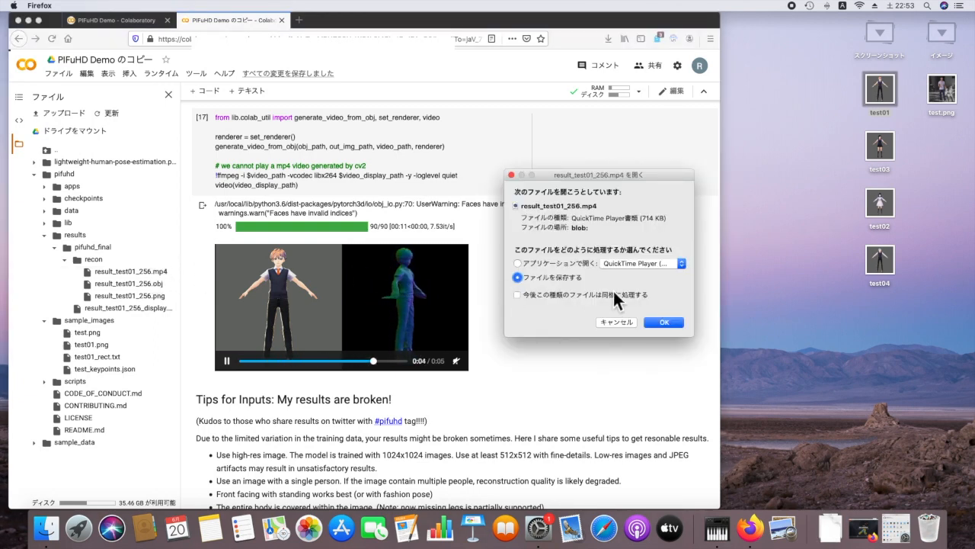
click(661, 323)
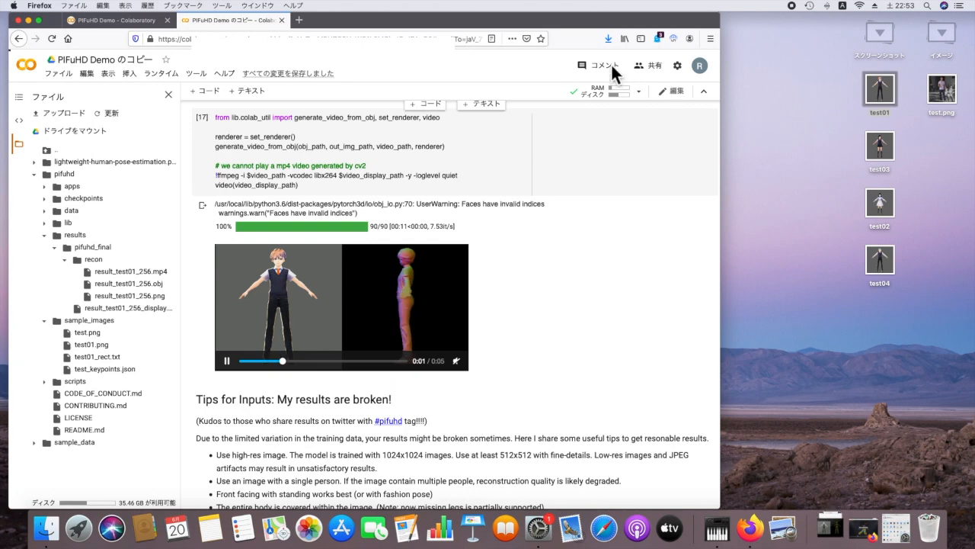
click(608, 38)
drag(559, 71, 881, 42)
Open result_test01_256.mp4 from the desktop in QuickTime Player, play it through, and close it
double_click(892, 85)
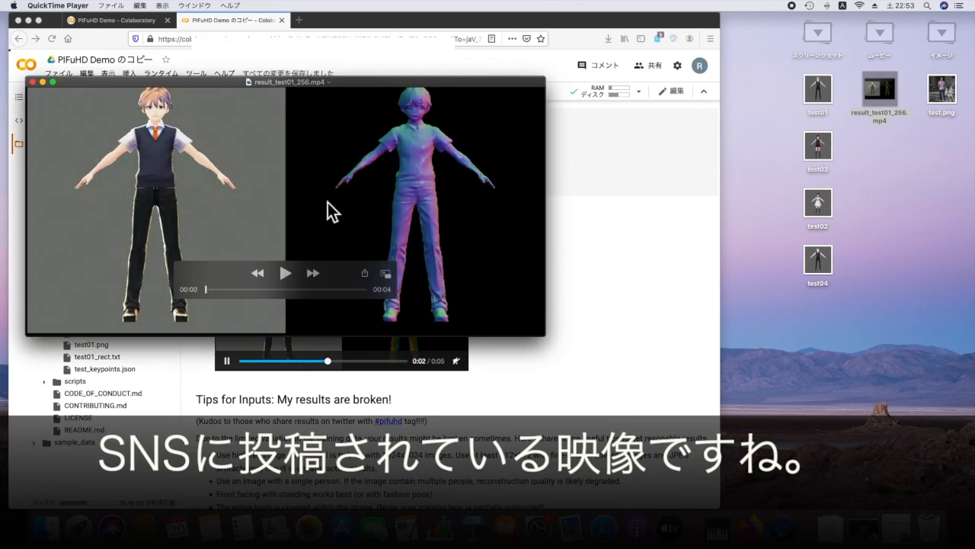
click(287, 275)
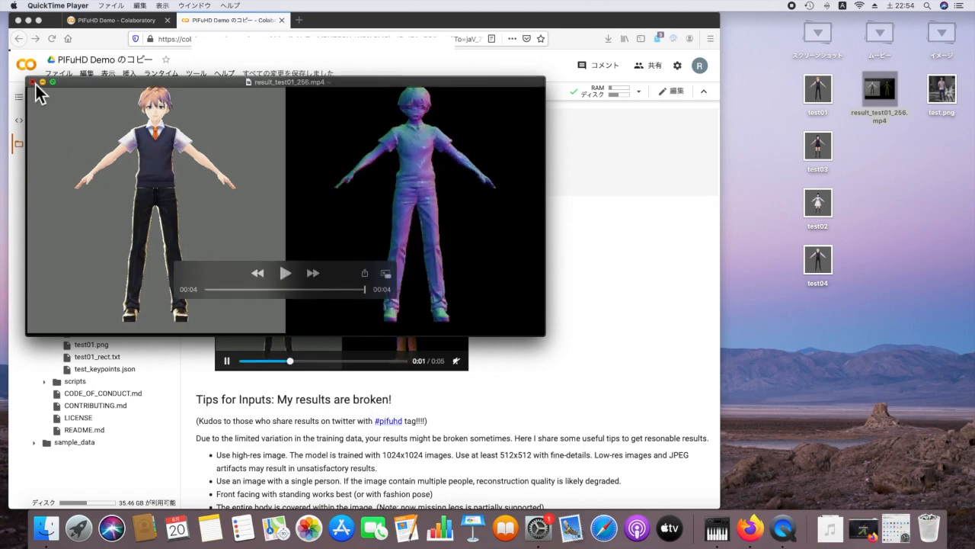
click(33, 81)
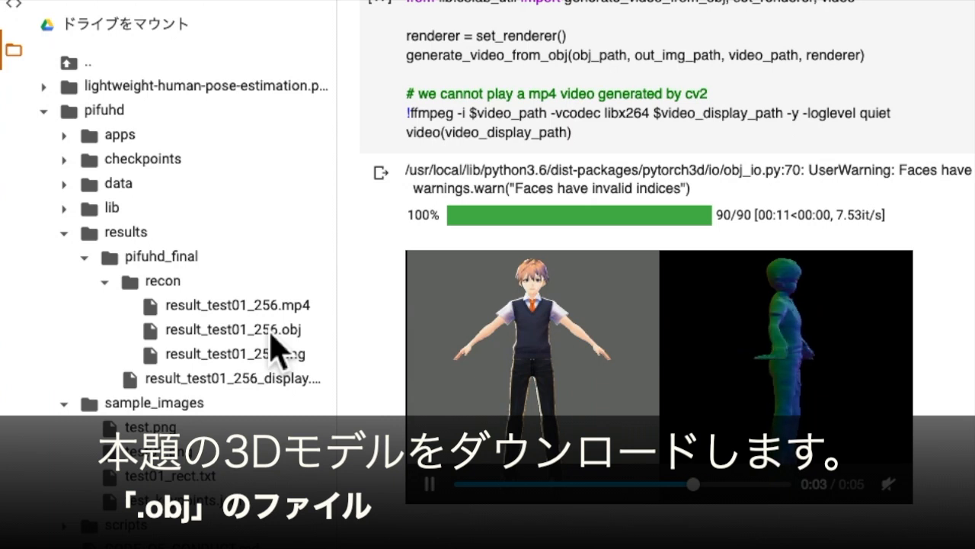
Download the 3D model result_test01_256.obj from the recon folder as a saved file and place it on the desktop
click(144, 283)
click(323, 330)
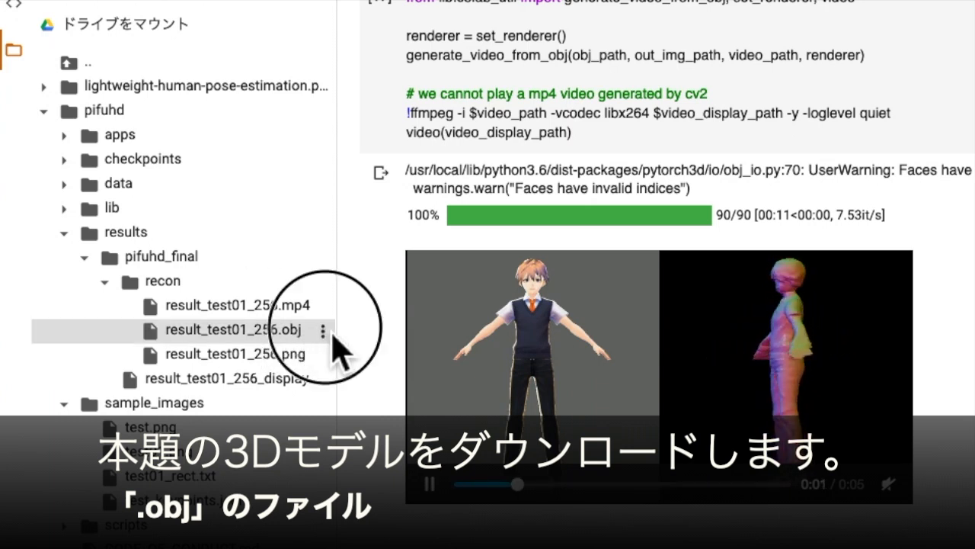
click(428, 357)
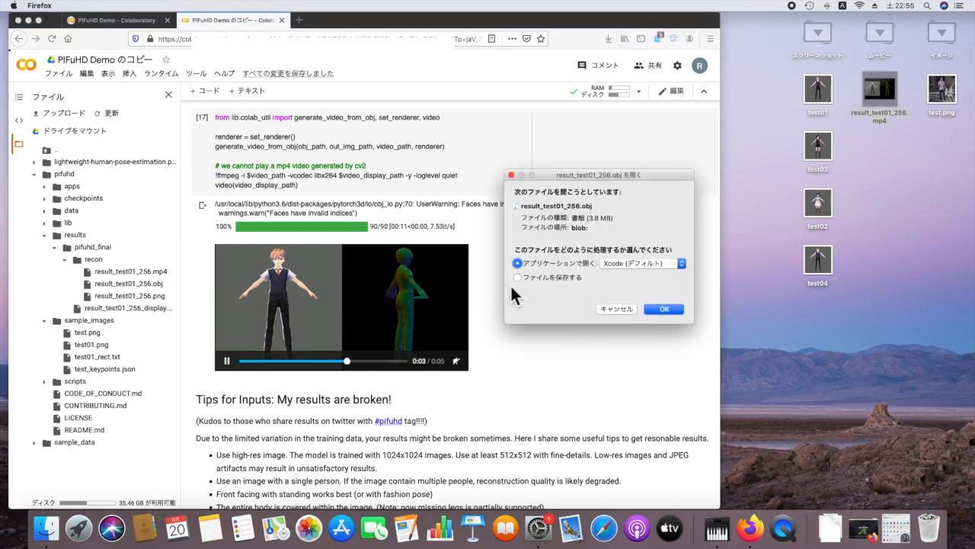
click(538, 280)
click(664, 309)
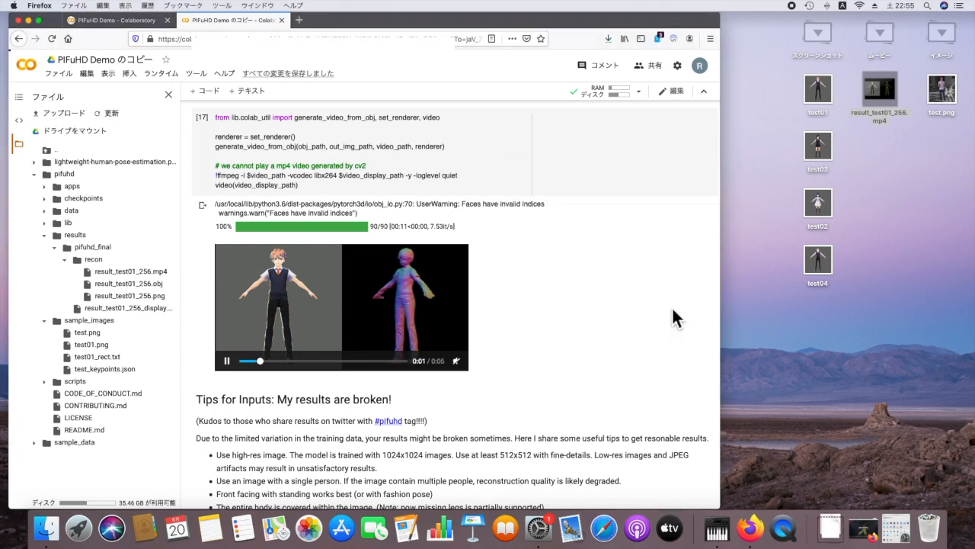
click(609, 39)
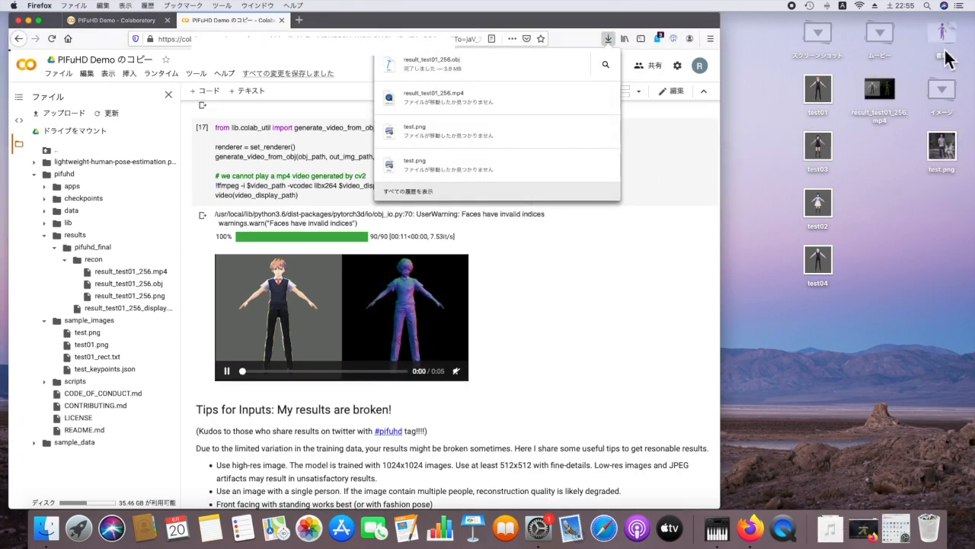
click(937, 152)
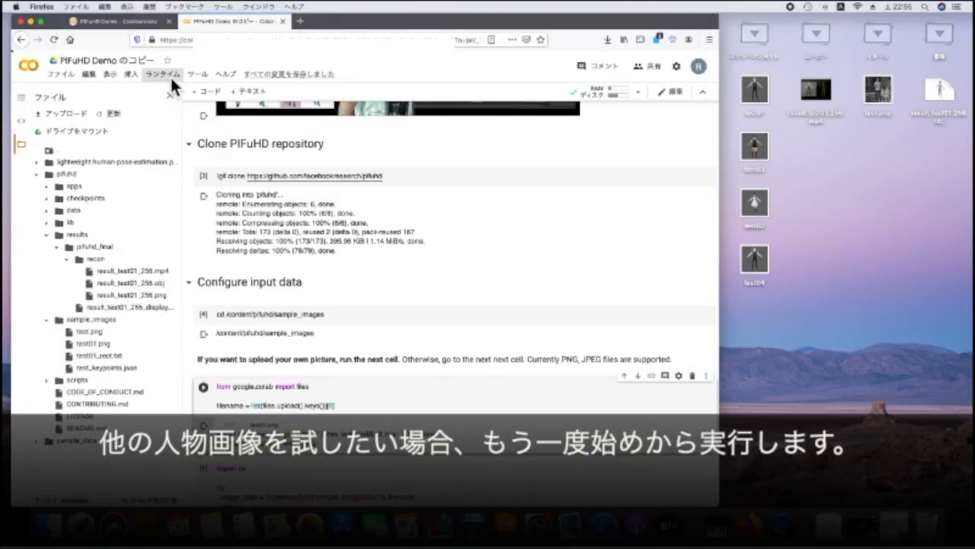
Run all notebook cells again and upload the test02 image from the desktop as the input picture
click(170, 75)
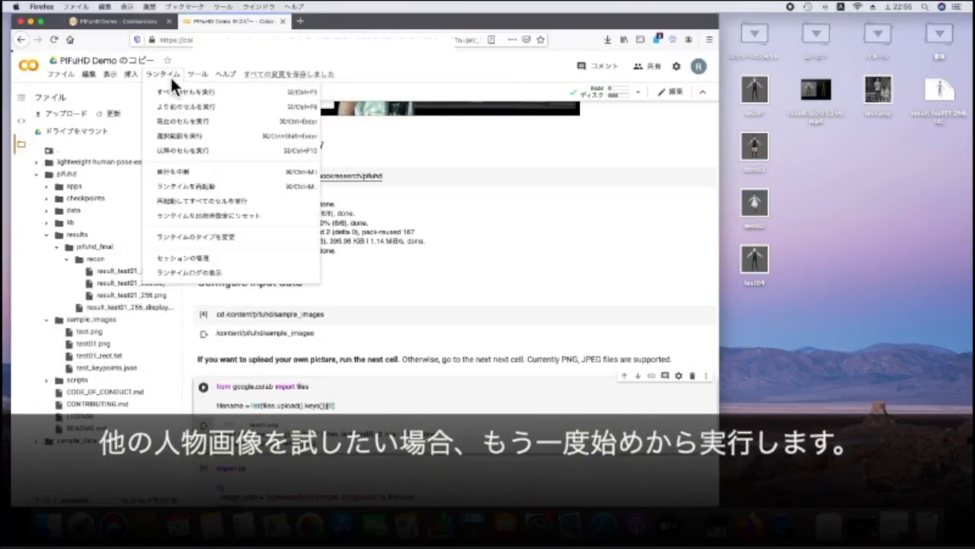
click(183, 87)
click(229, 149)
click(683, 307)
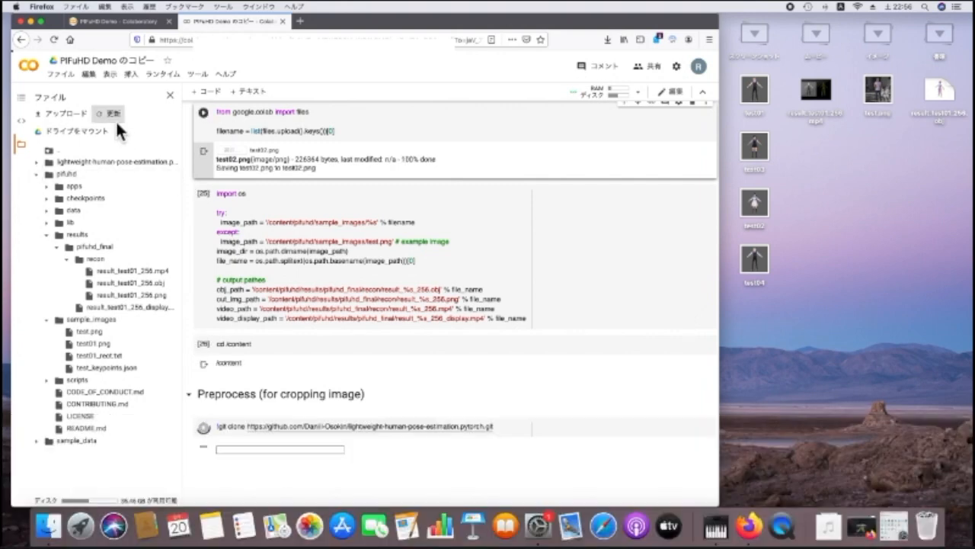
Refresh the file list and preview test02.png from the sample_images folder
click(115, 115)
double_click(109, 381)
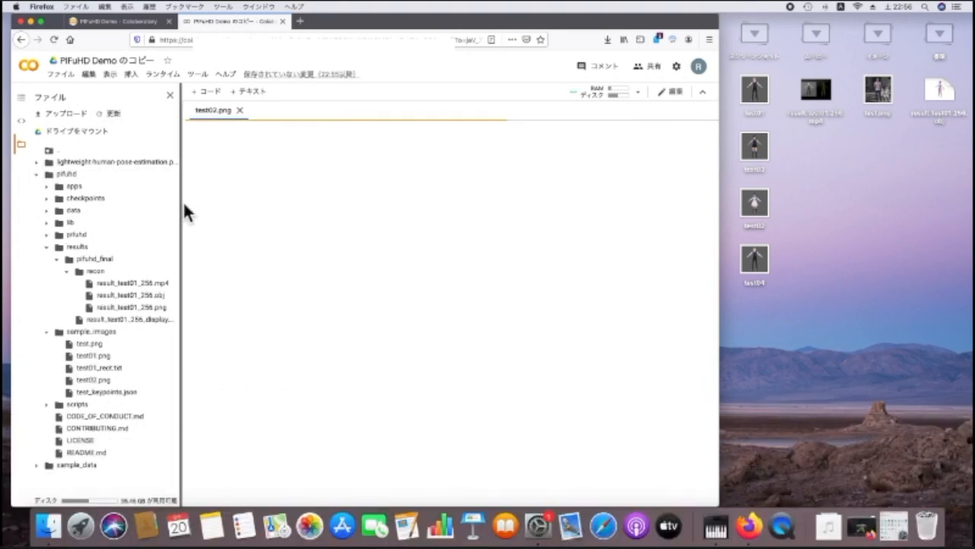
click(625, 305)
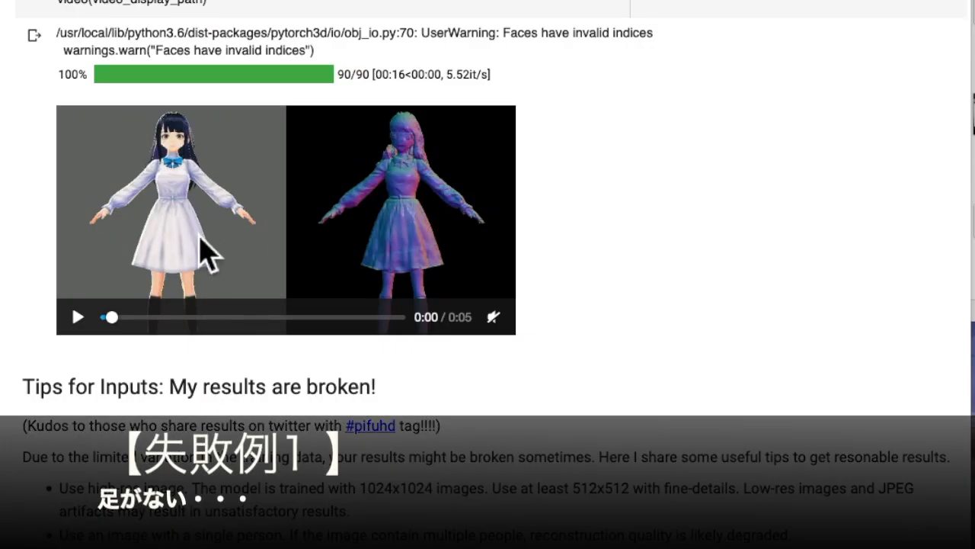
Play the result videos generated from the long-haired girl in the white dress and the girl in the school uniform
click(78, 318)
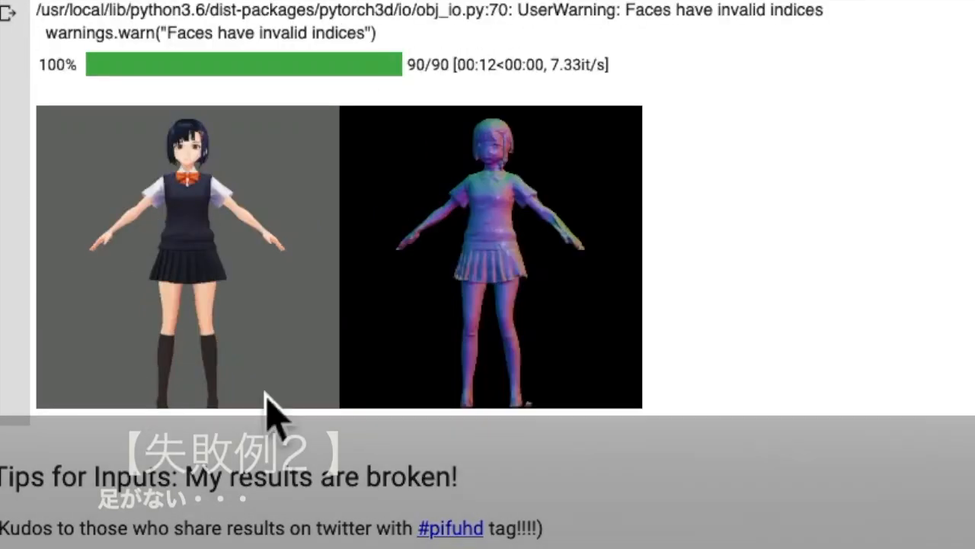
mouse_move(152, 301)
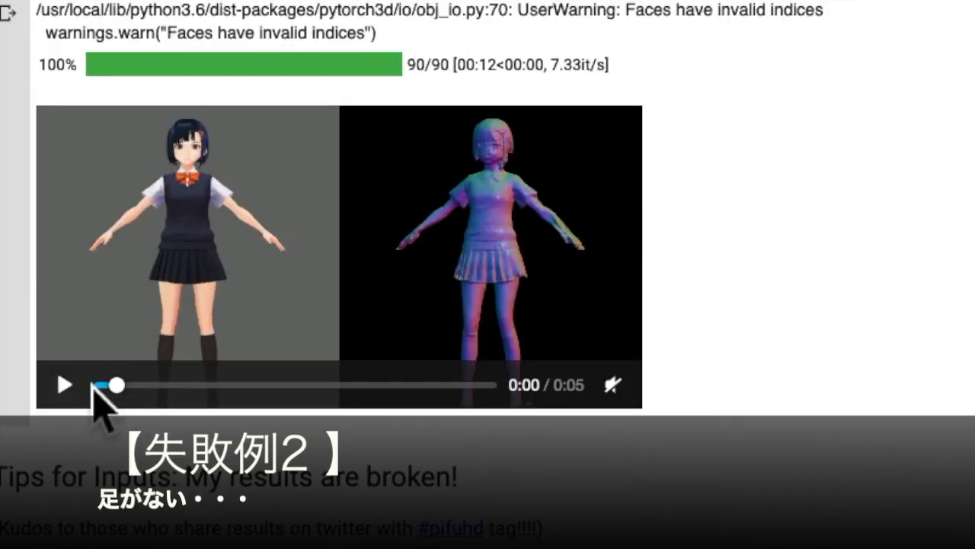
click(70, 385)
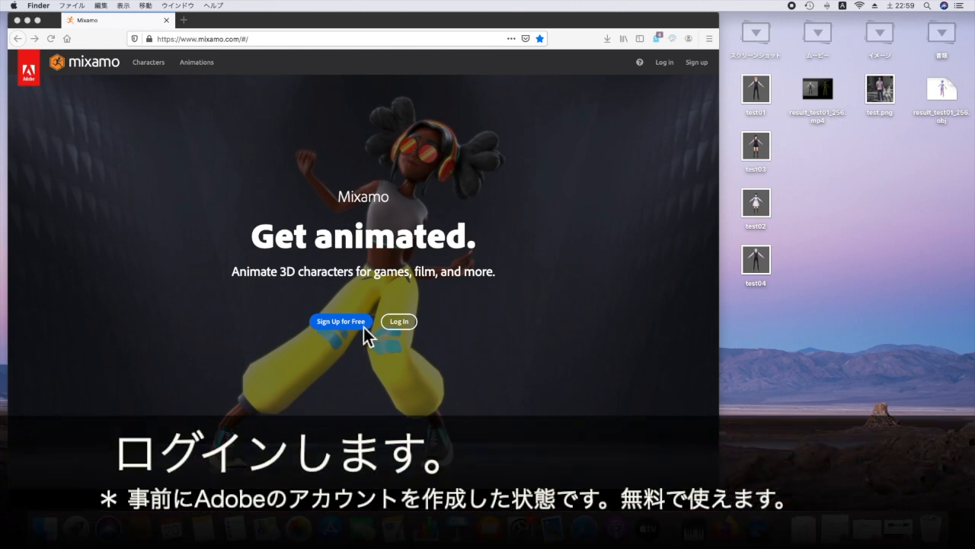
Log in to the Mixamo website with the existing Adobe account
click(405, 328)
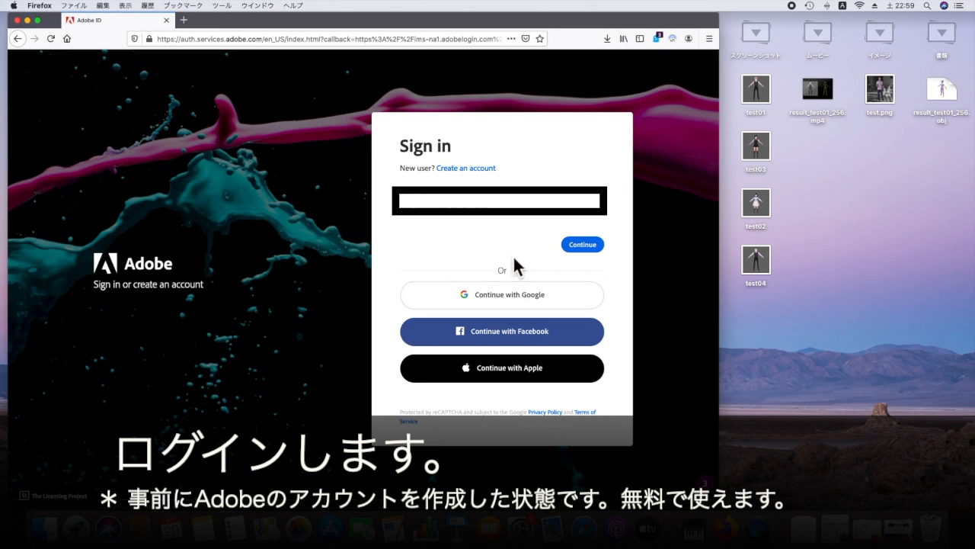
click(589, 248)
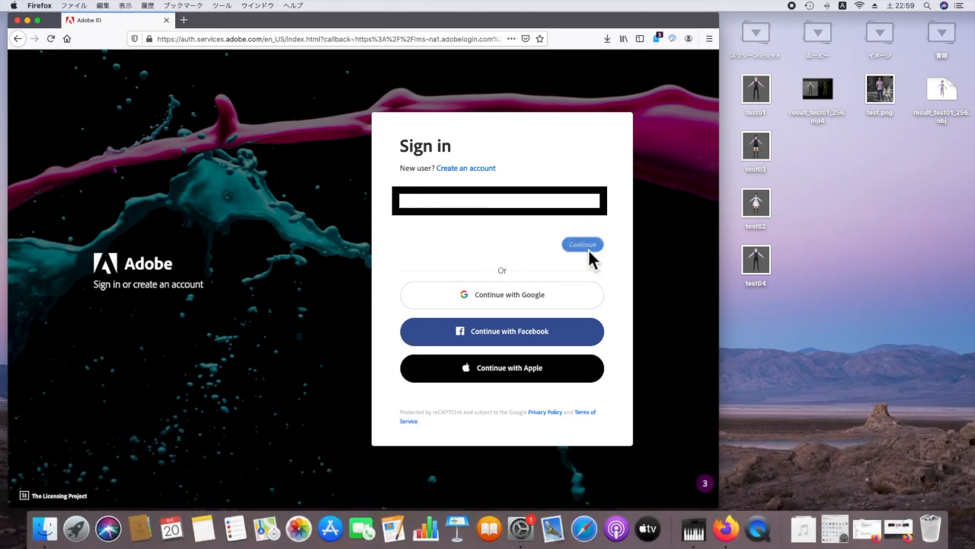
click(588, 279)
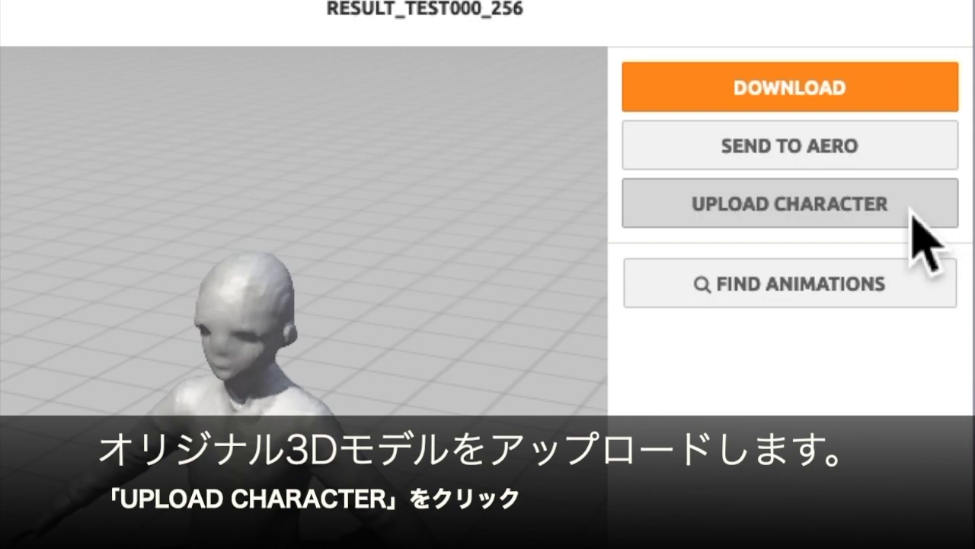
Upload result_test01_256.obj from the desktop to Mixamo as a new character
click(701, 154)
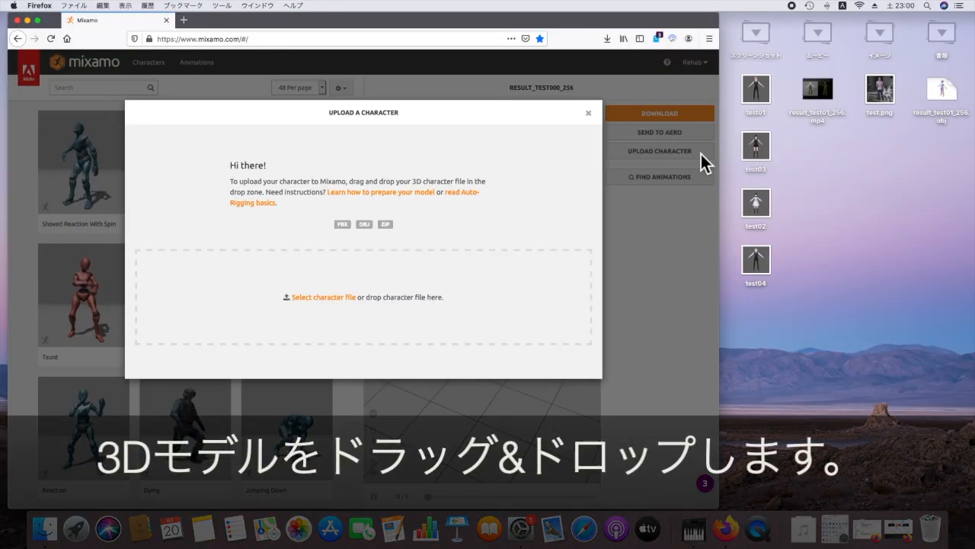
drag(948, 107, 432, 297)
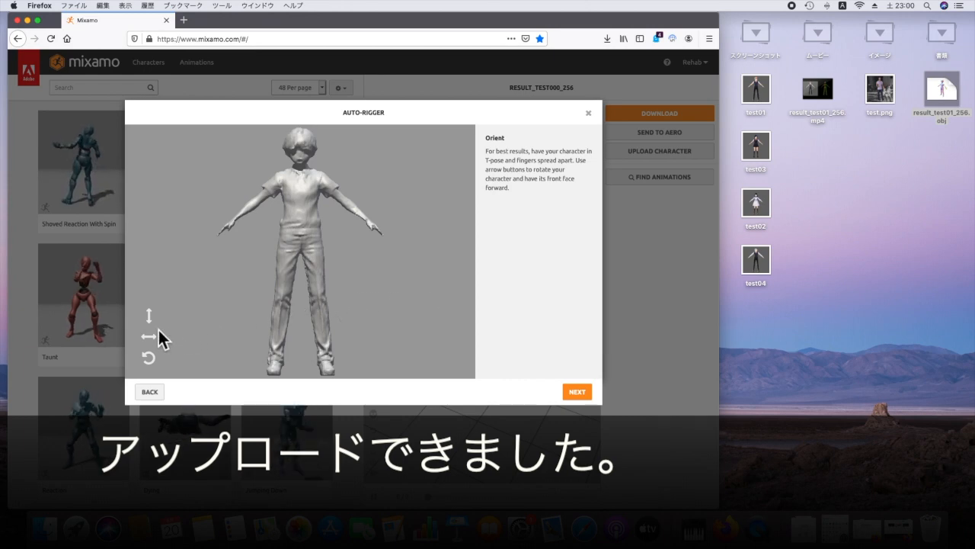
Try rotating the character upside down and around the Y-axis, returning it to the upright, front-facing orientation
click(151, 323)
click(150, 323)
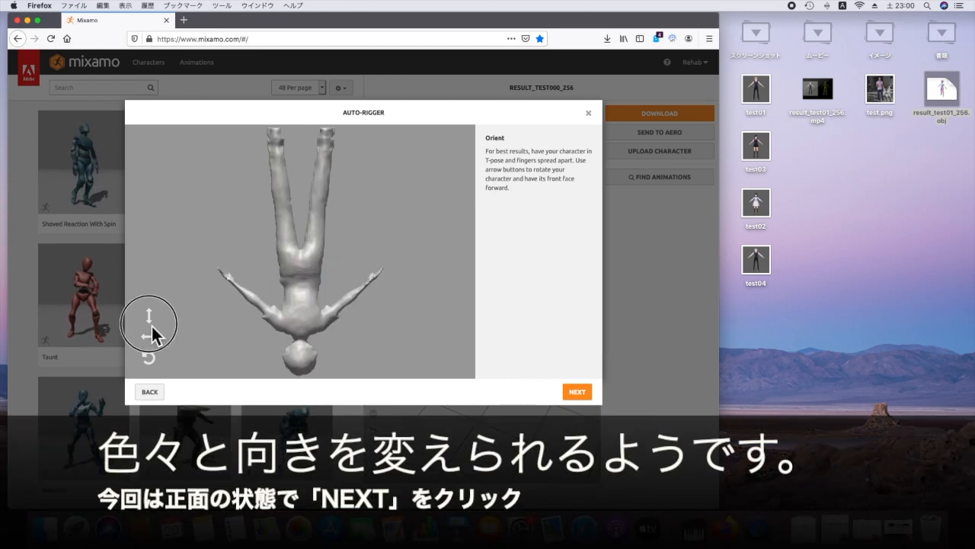
click(151, 323)
click(151, 324)
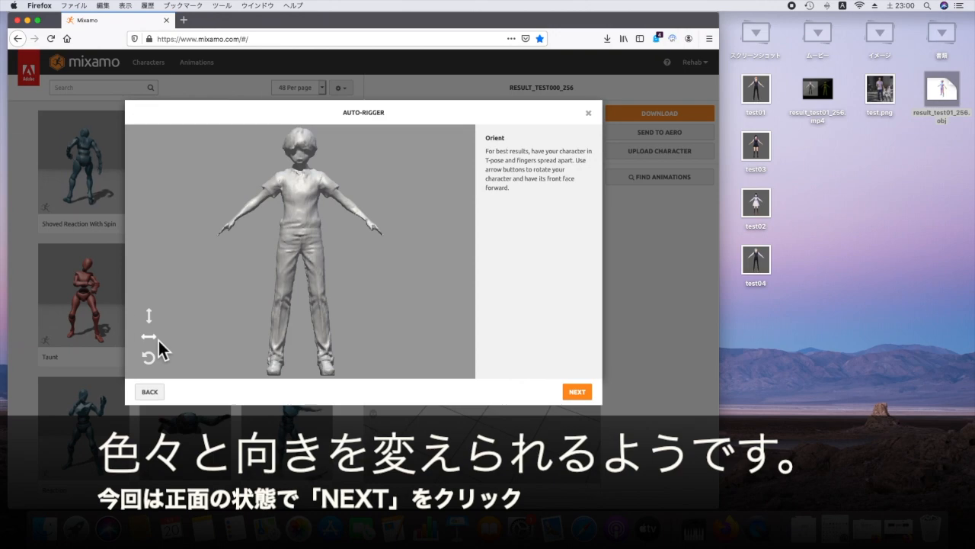
click(157, 339)
click(157, 338)
click(157, 338)
click(156, 338)
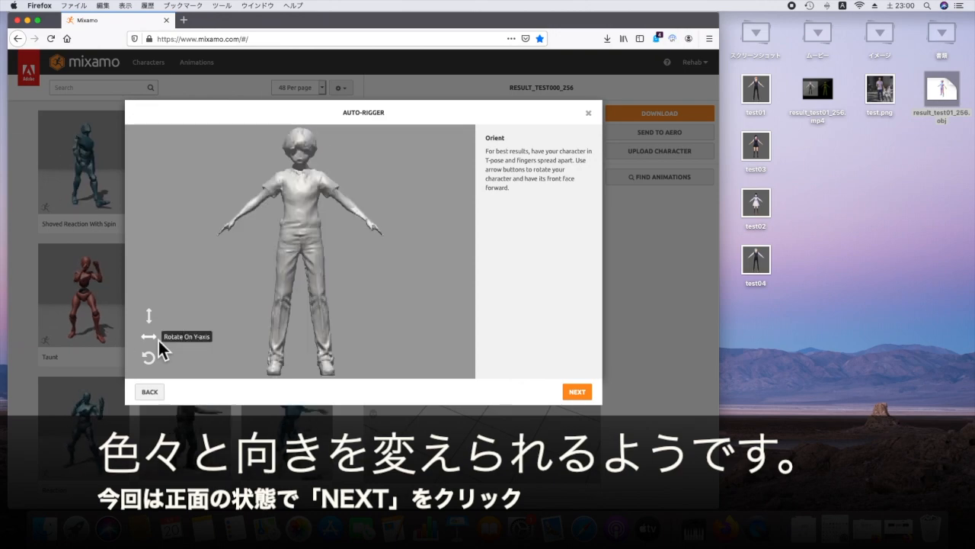
Accept the front-facing orientation and place the chin, wrist, elbow, knee and groin markers on the matching body parts
click(585, 394)
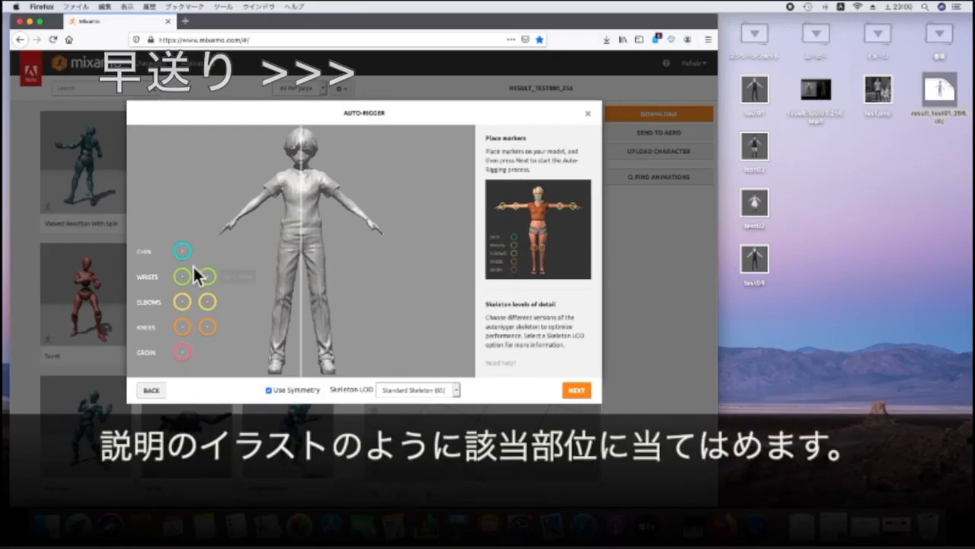
drag(180, 252, 301, 162)
drag(180, 277, 234, 224)
drag(182, 302, 258, 201)
drag(182, 326, 283, 298)
drag(182, 351, 295, 243)
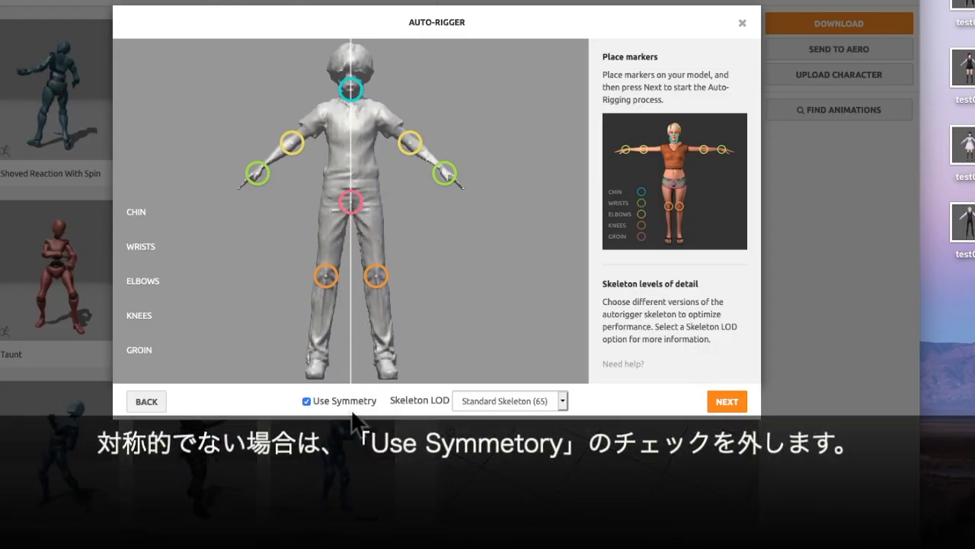
Try shifting the right knee marker with Use Symmetry off, and fine-tune both knee markers with symmetry back on
click(307, 402)
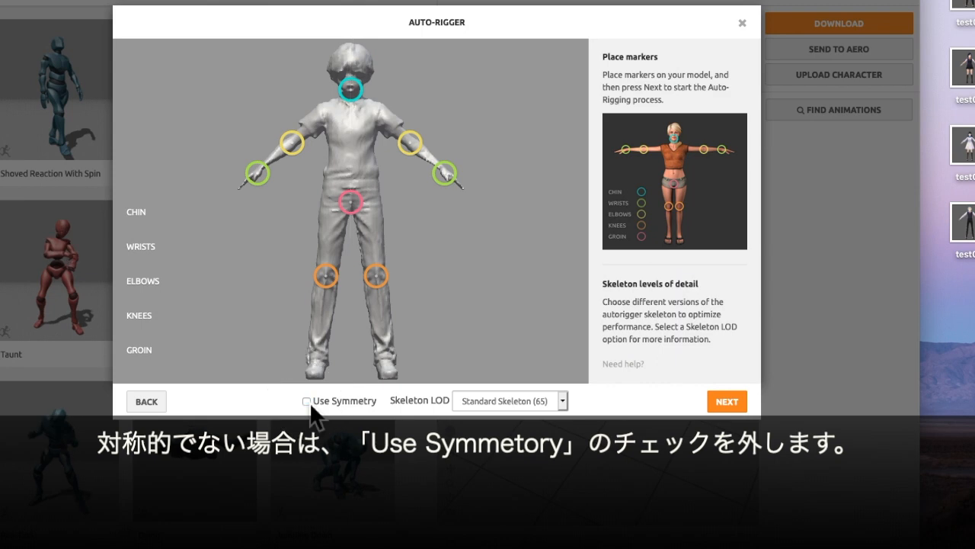
mouse_move(377, 282)
mouse_down()
mouse_move(391, 282)
mouse_move(381, 279)
mouse_up()
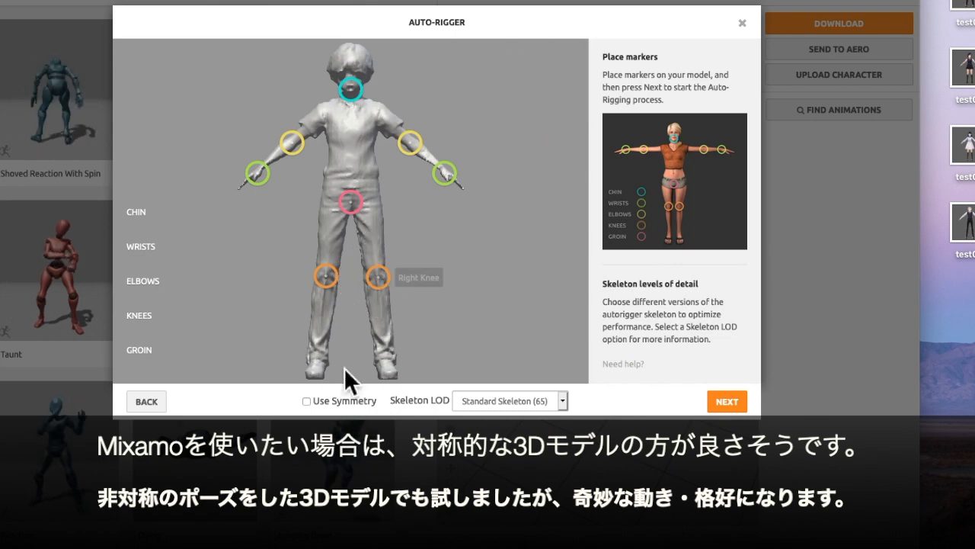
click(316, 405)
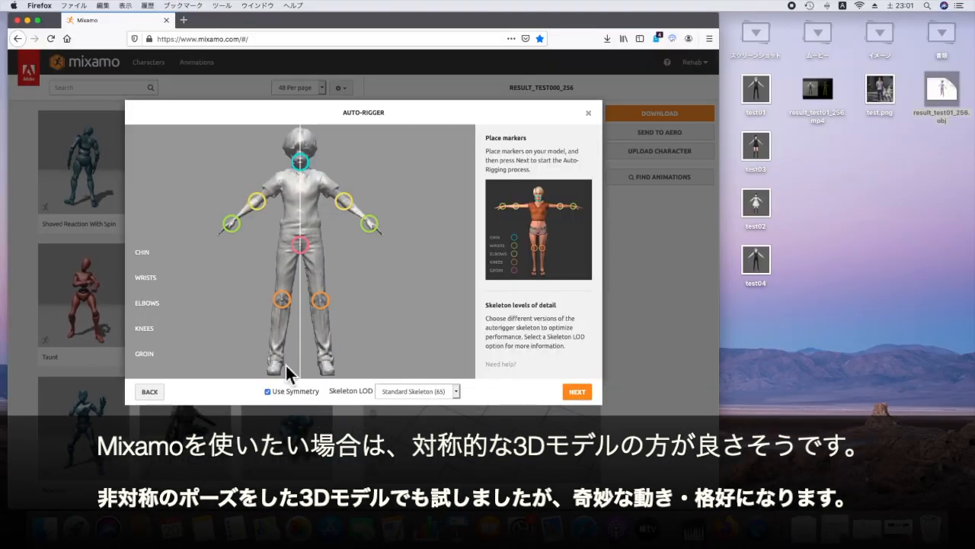
drag(325, 298, 323, 301)
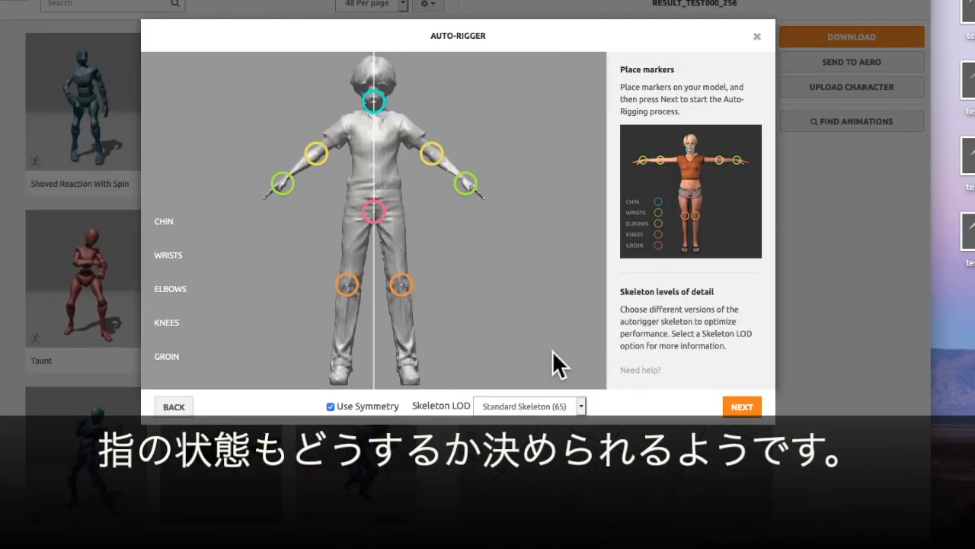
Try the 3 Chain Fingers (49), 2 Chain Fingers (41) and No Fingers (25) skeletons, returning to Standard Skeleton (65)
click(575, 405)
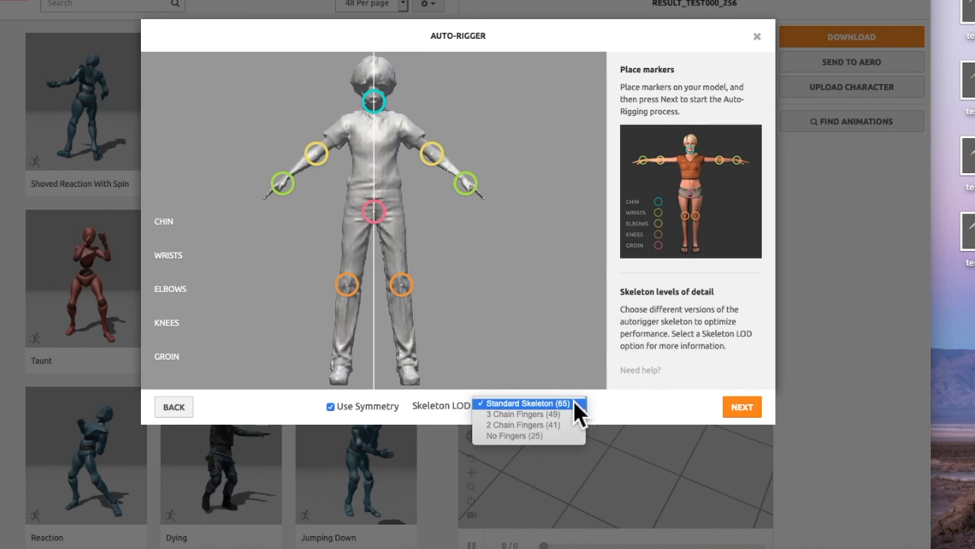
click(572, 413)
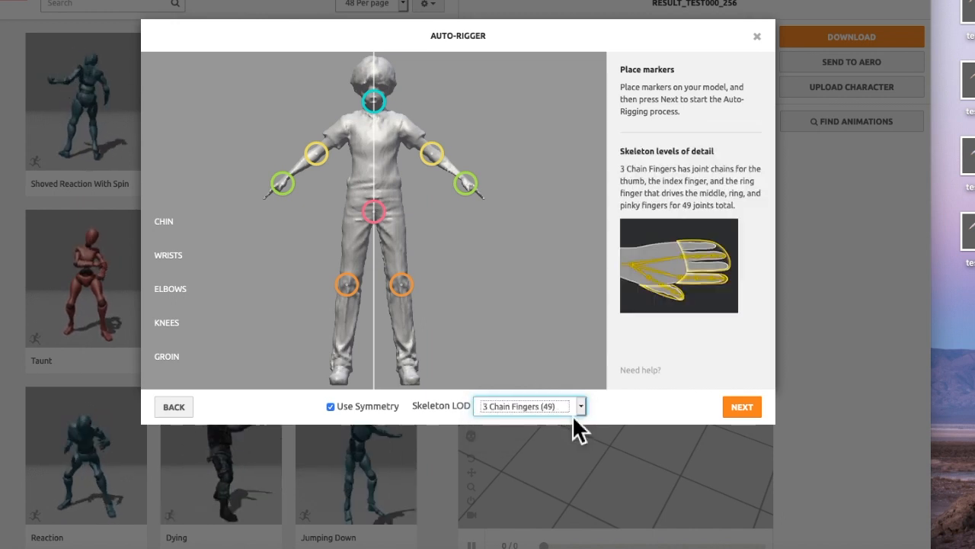
click(570, 409)
click(568, 414)
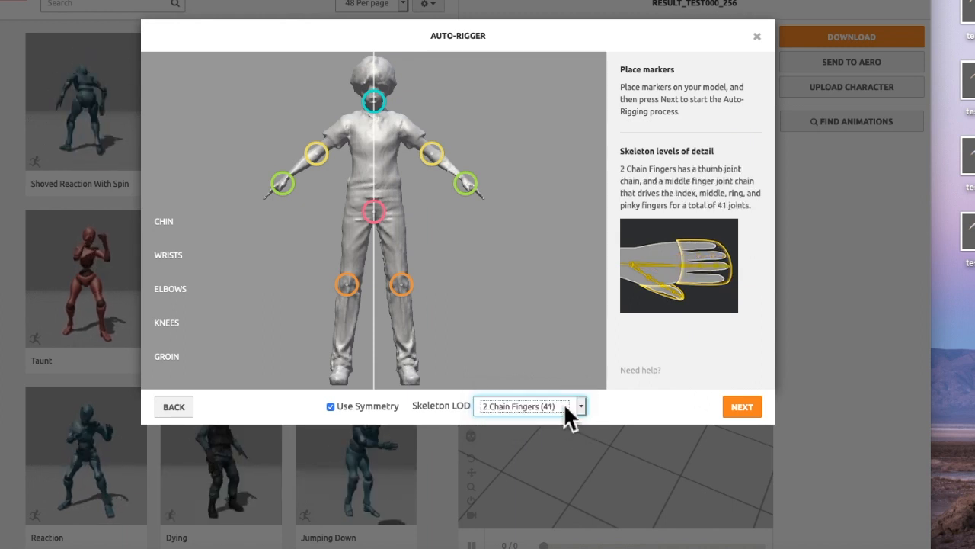
click(564, 414)
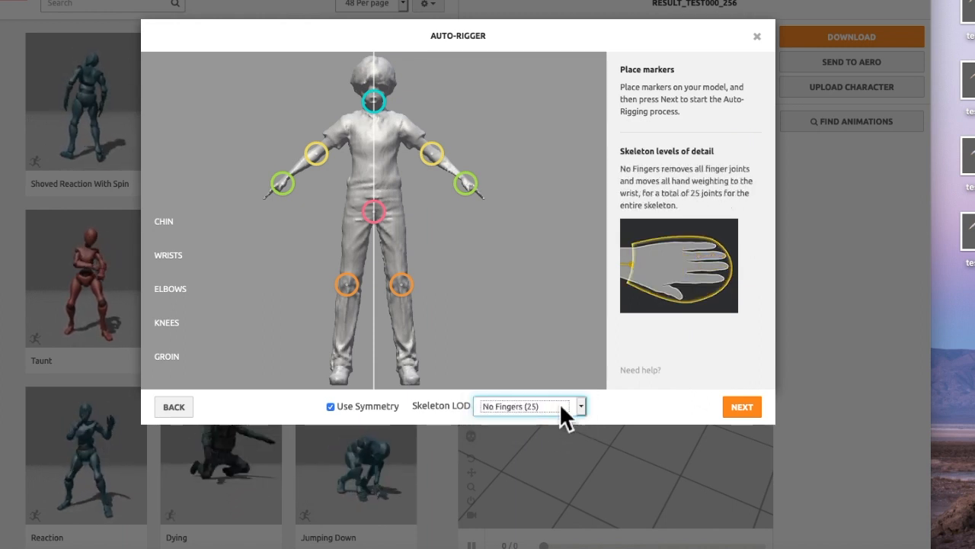
click(562, 405)
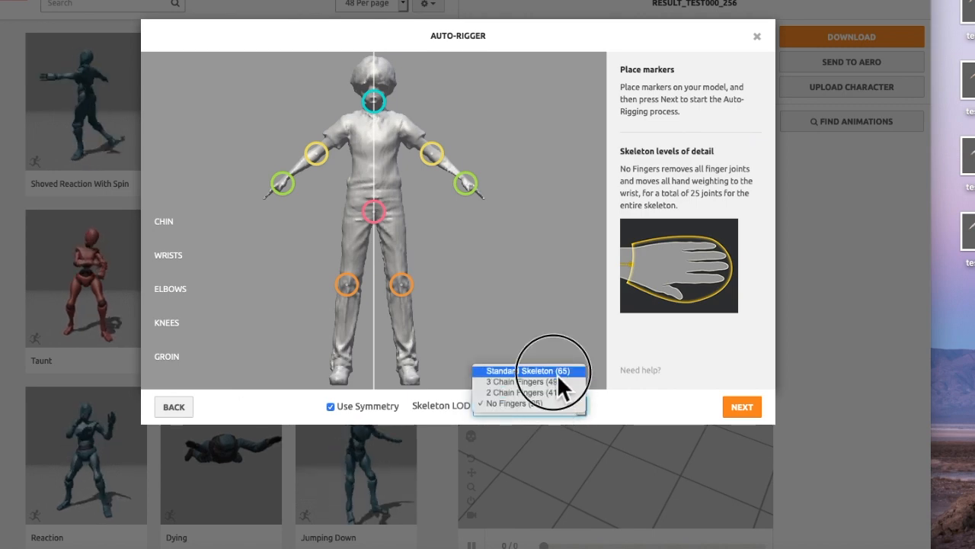
click(557, 373)
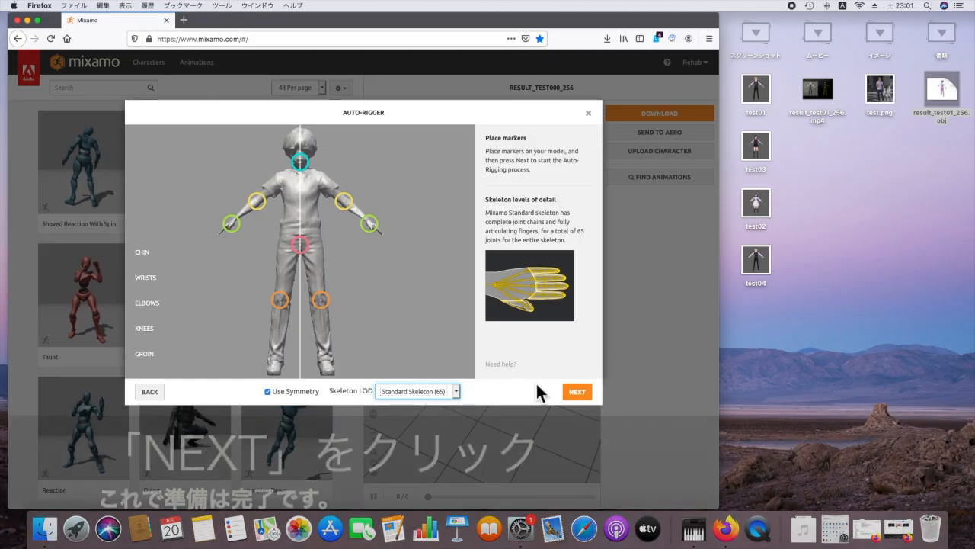
Auto-rig the character with the placed markers, review the rigged result and proceed with it as the new character
click(580, 393)
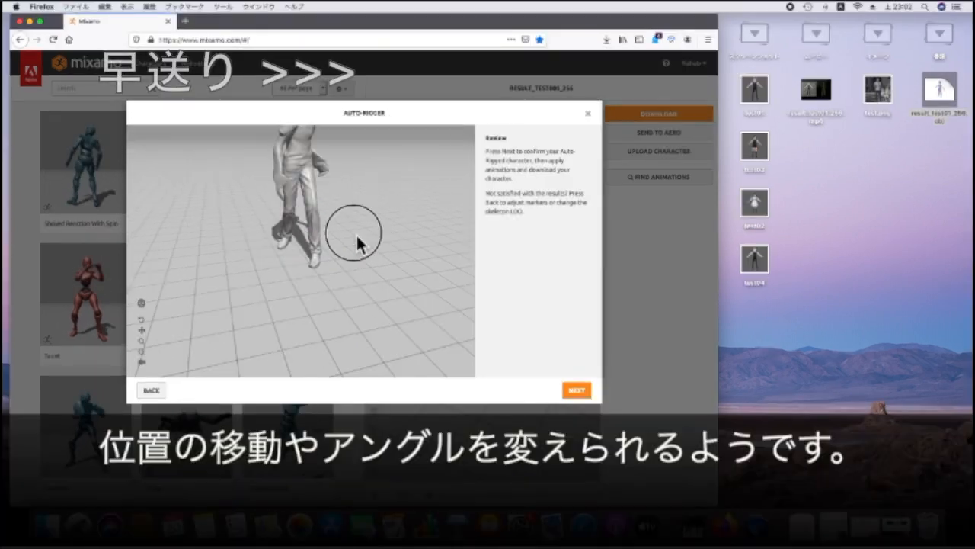
drag(356, 233, 355, 297)
click(141, 340)
drag(310, 203, 380, 236)
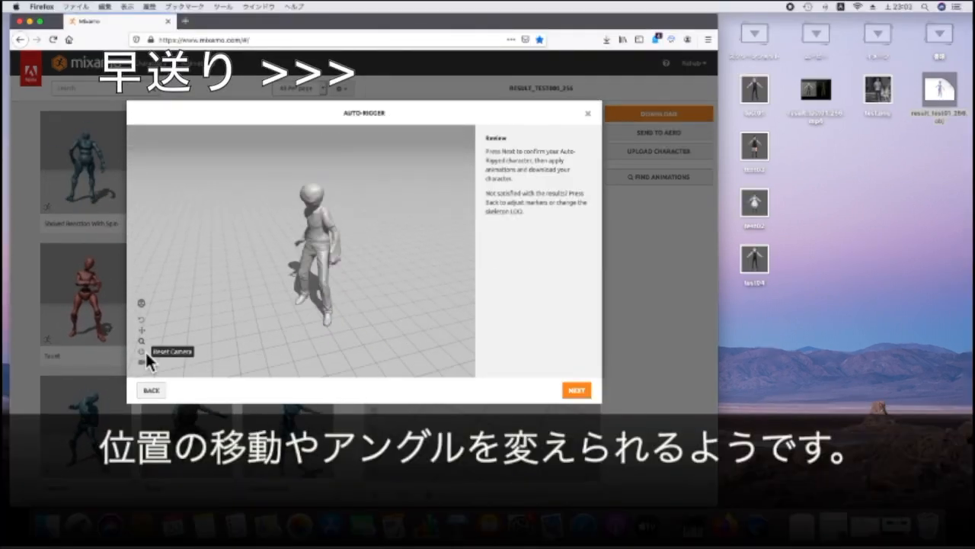
click(142, 351)
click(141, 331)
drag(294, 190, 312, 335)
click(143, 362)
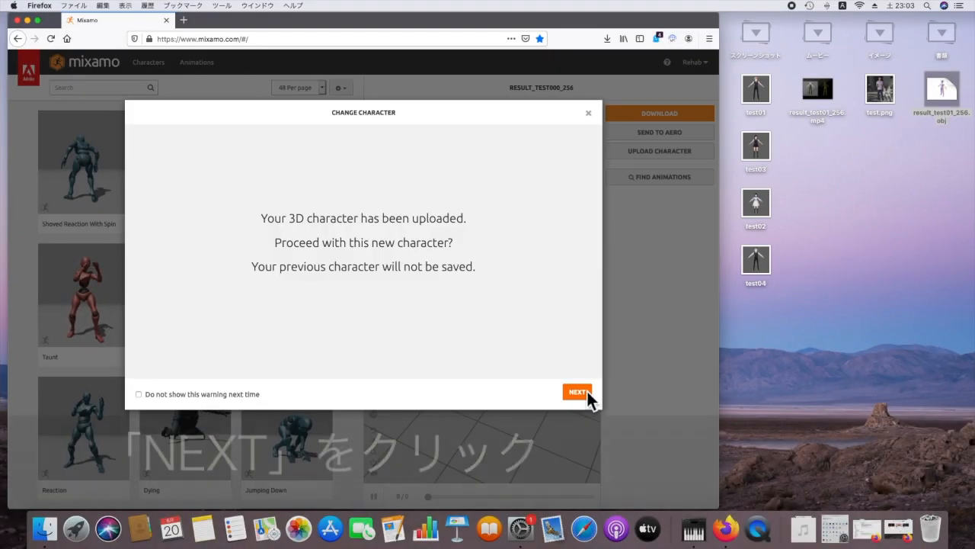
click(587, 391)
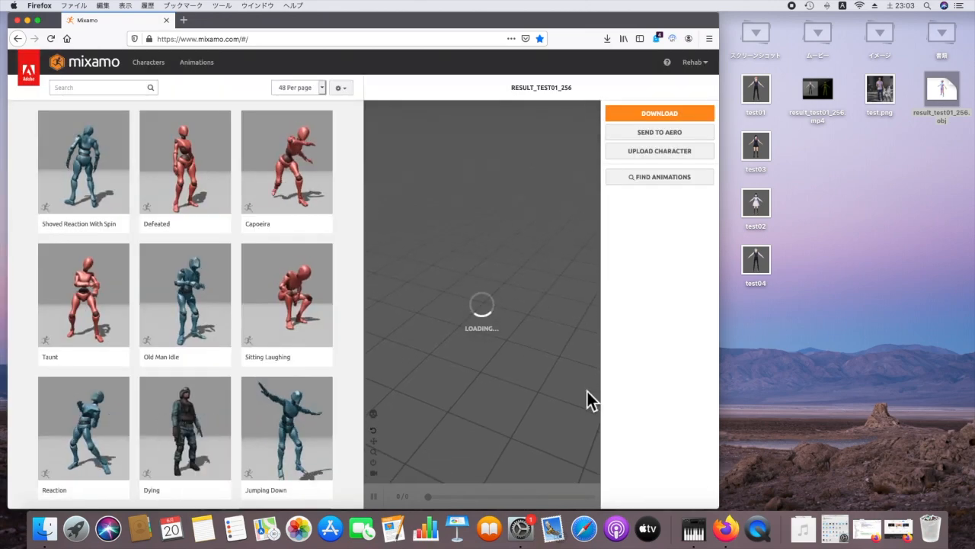
Filter the animations by the Dance genre and apply the Flair animation to the character
drag(526, 305, 501, 323)
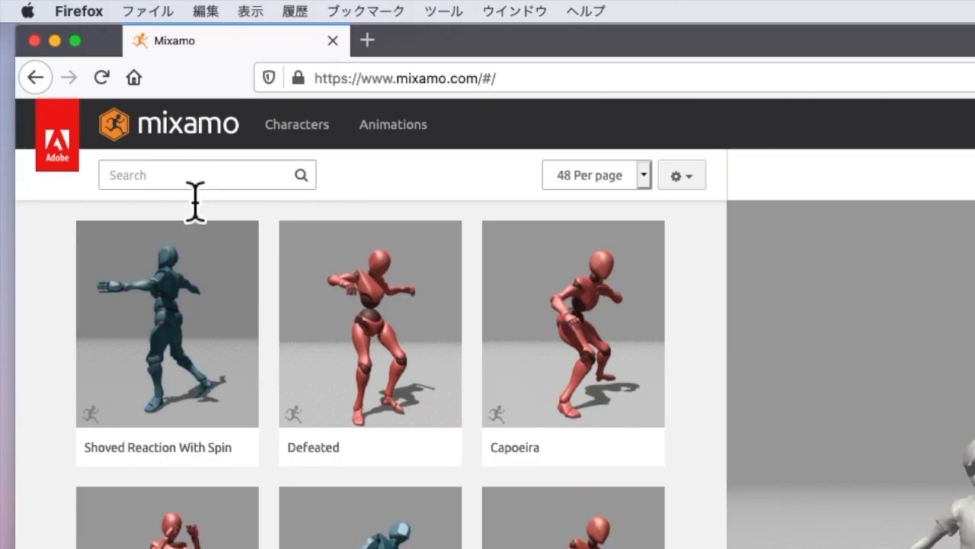
click(99, 93)
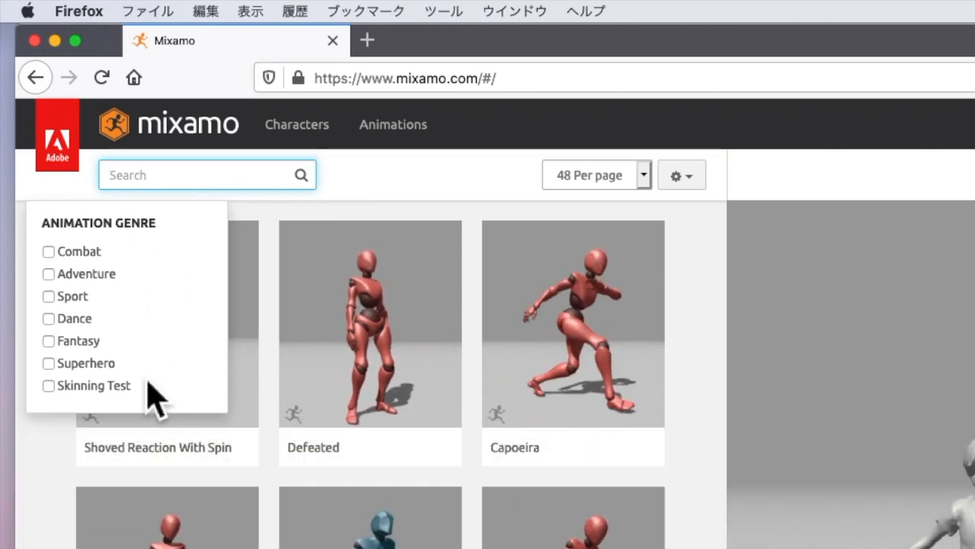
click(60, 328)
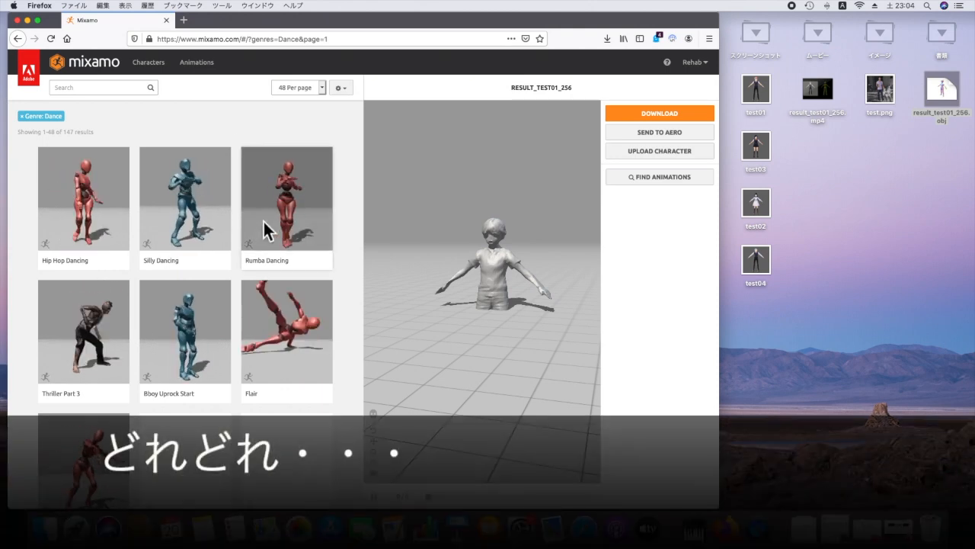
scroll(264, 221, down, 3)
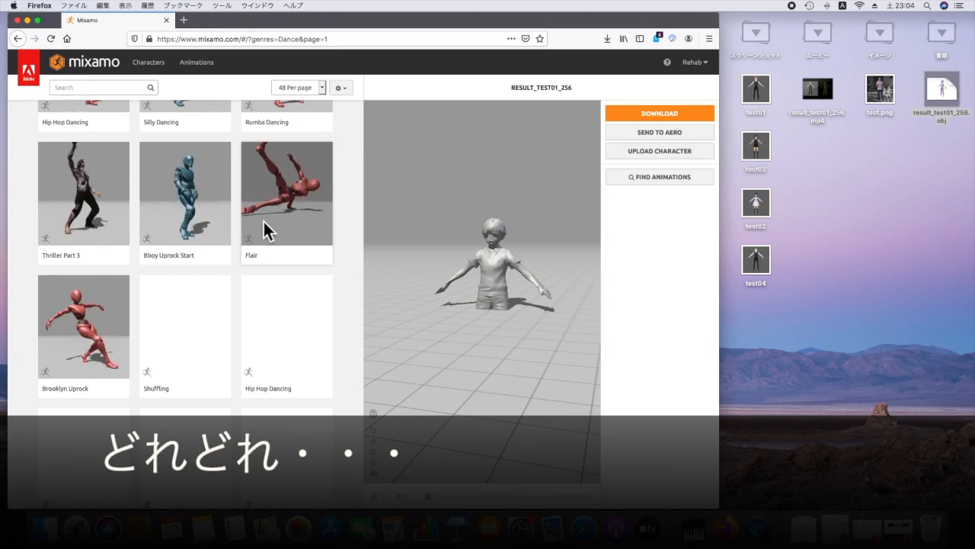
scroll(263, 219, up, 3)
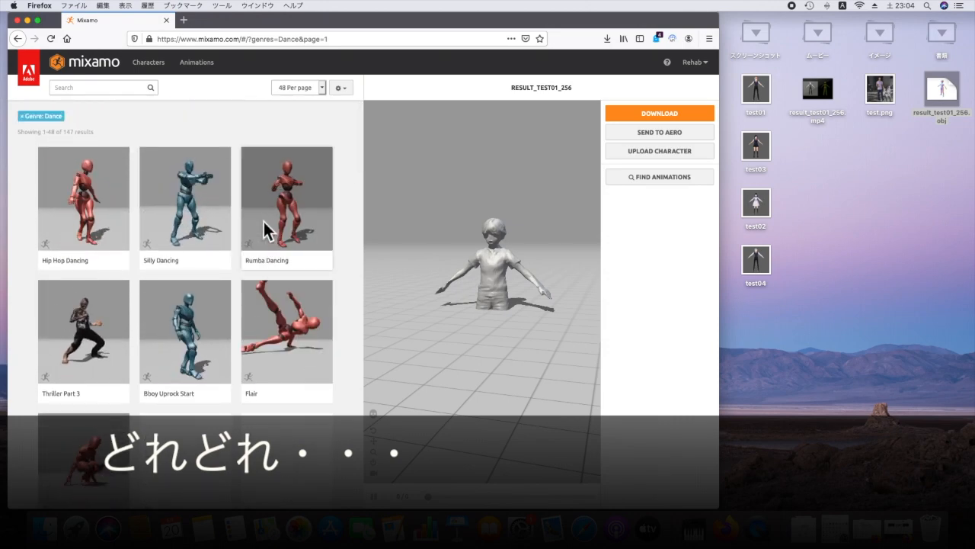
click(300, 327)
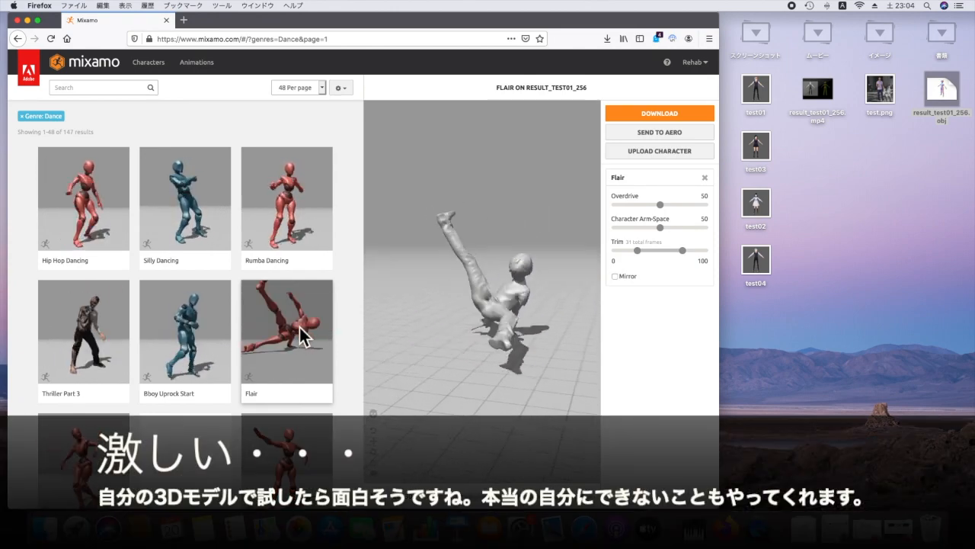
Try Breakdance 1990 and another dance animation on the character, returning to Flair
scroll(296, 374, down, 5)
scroll(296, 373, down, 10)
click(278, 304)
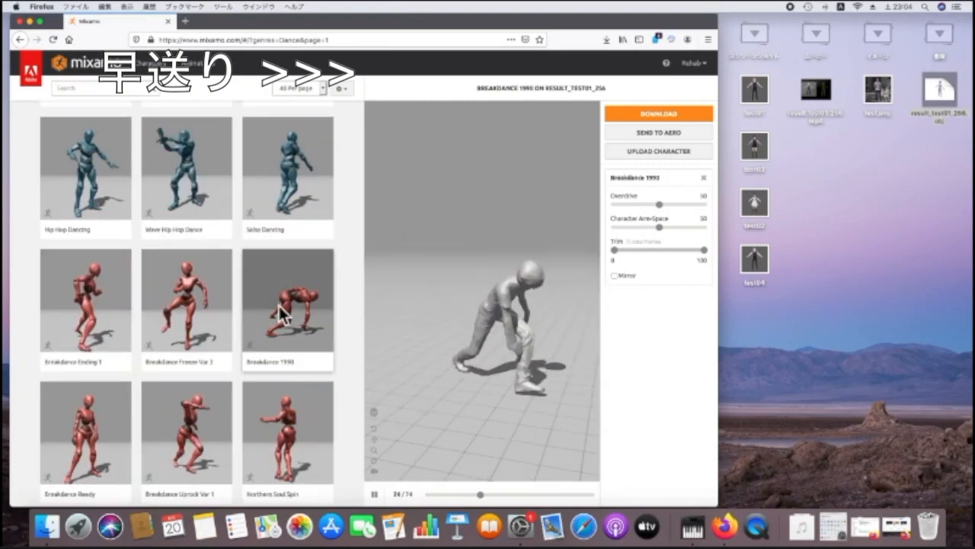
scroll(278, 303, down, 5)
click(100, 318)
scroll(182, 304, up, 3)
scroll(182, 304, down, 5)
click(283, 267)
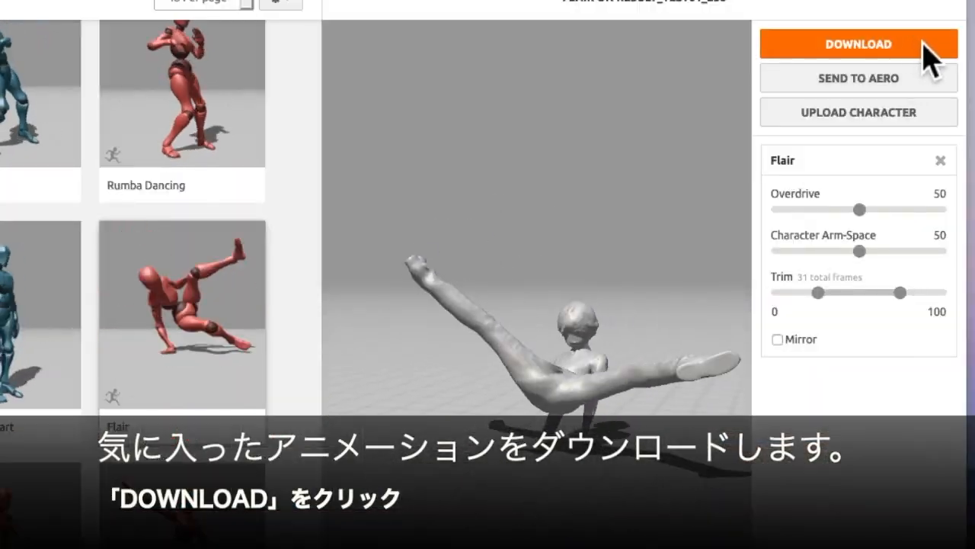
Download the Flair animation as FBX(.fbx) with skin, at 30 frames per second and with keyframe reduction set to none
click(928, 53)
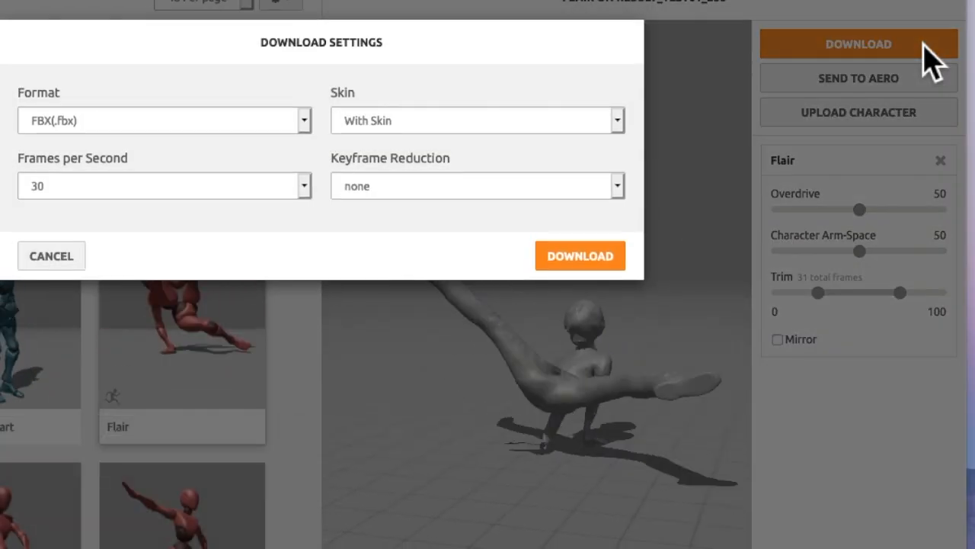
click(298, 114)
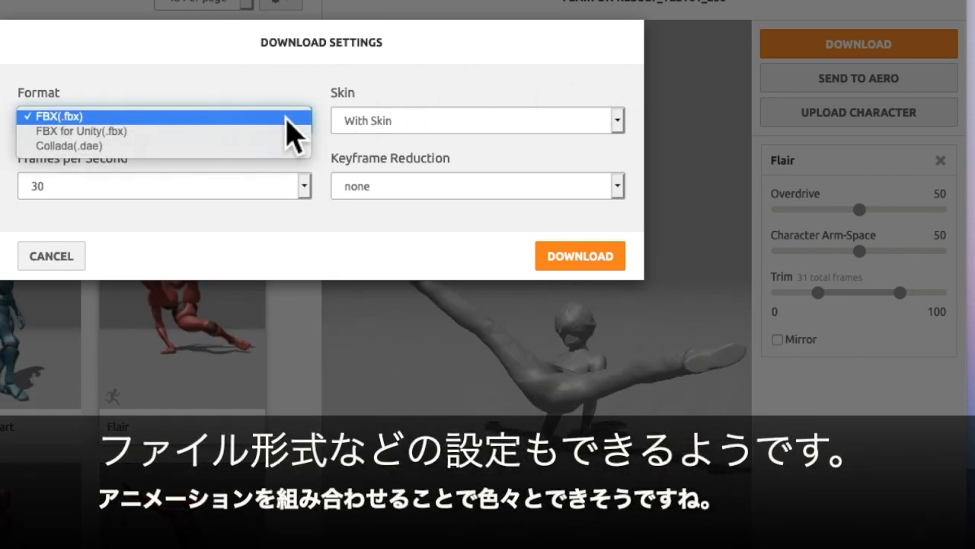
click(287, 117)
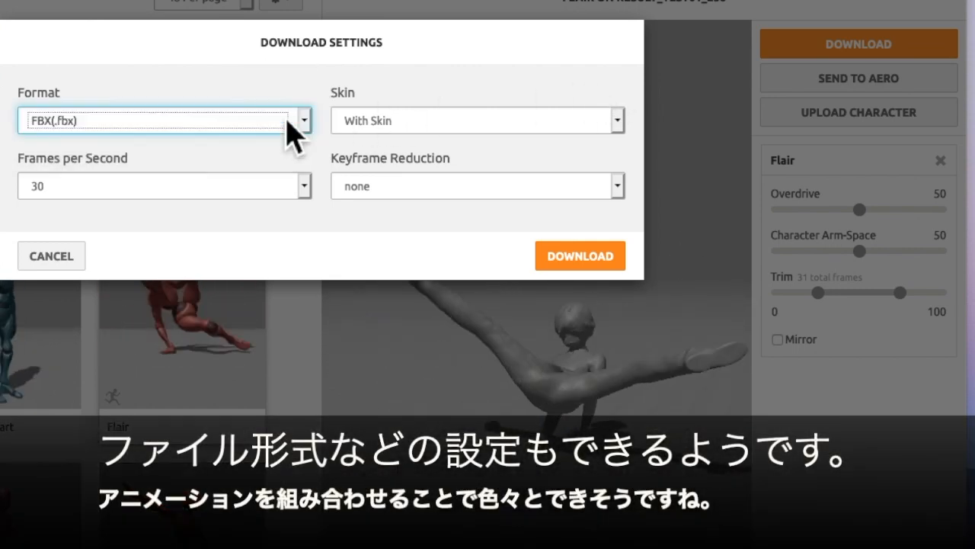
click(307, 188)
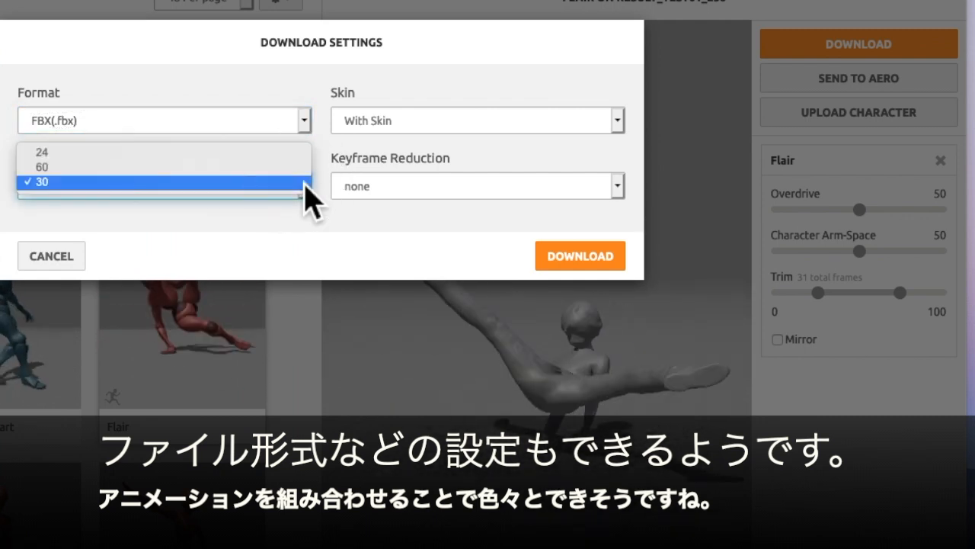
click(305, 182)
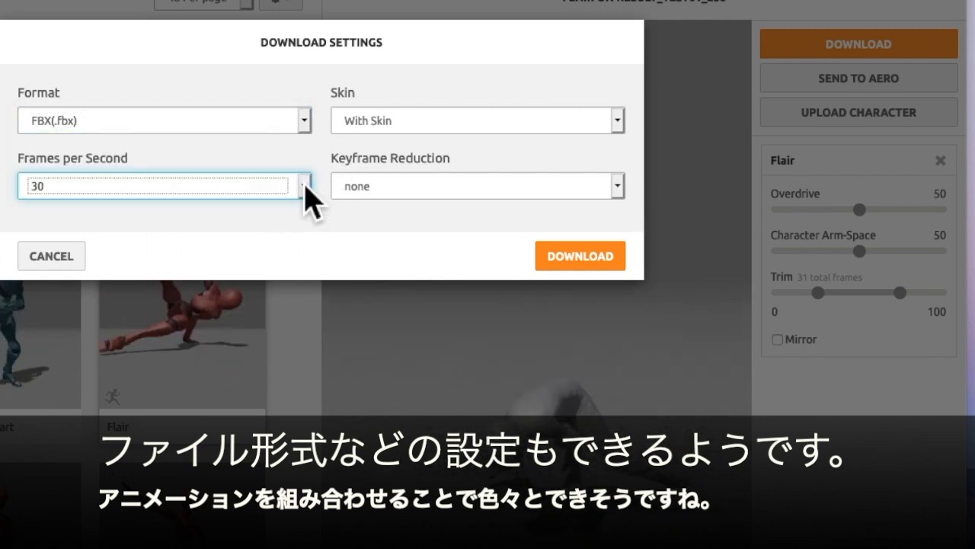
click(518, 126)
click(519, 119)
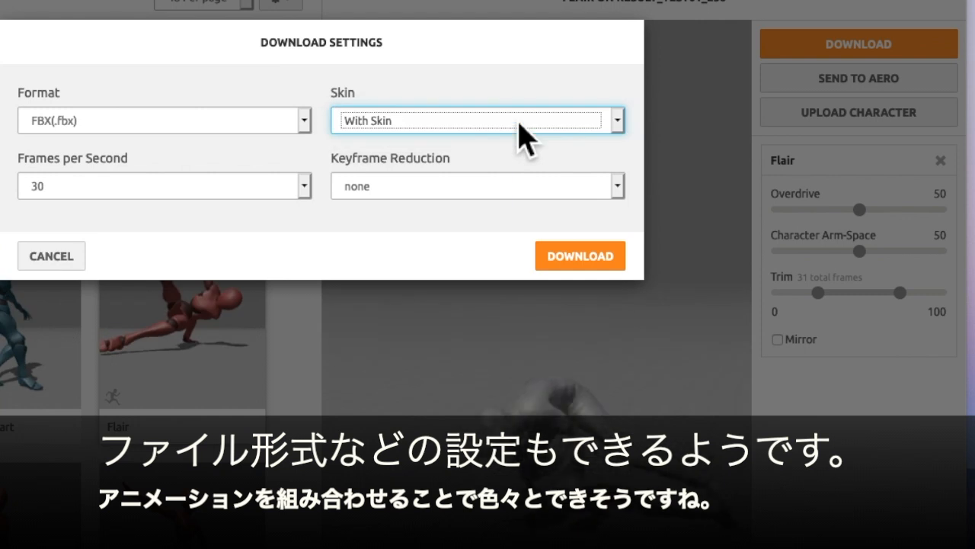
click(564, 191)
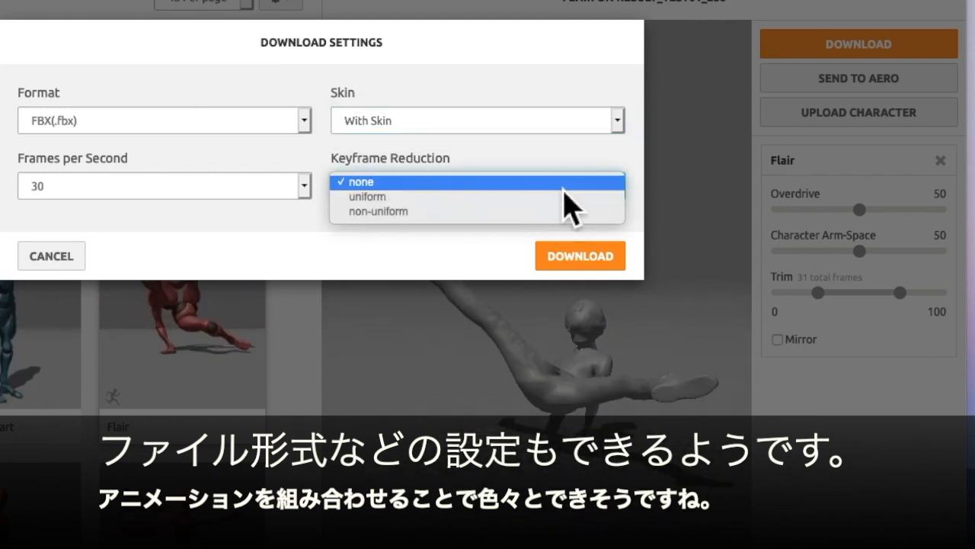
click(564, 184)
click(606, 249)
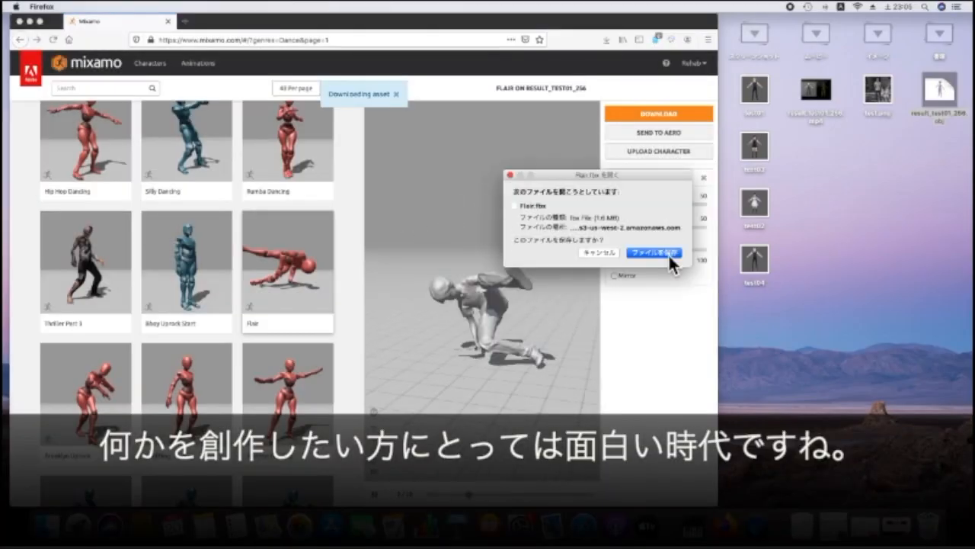
Save the downloaded Flair.fbx file and place it on the desktop
click(668, 253)
click(606, 41)
drag(405, 65, 765, 108)
click(755, 35)
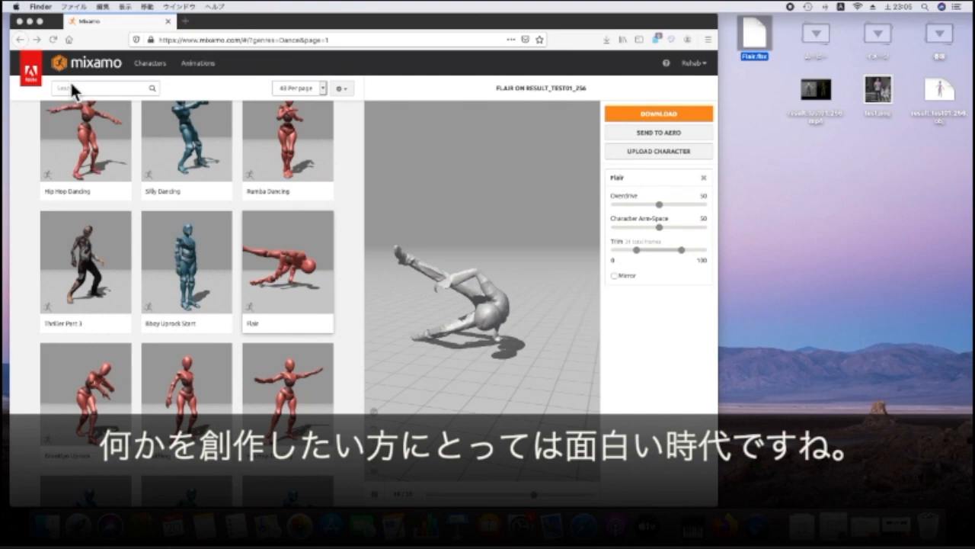
Filter the animations by the Sport genre, apply Swimming to the character and view it from another angle
click(55, 90)
click(27, 160)
click(27, 149)
click(99, 335)
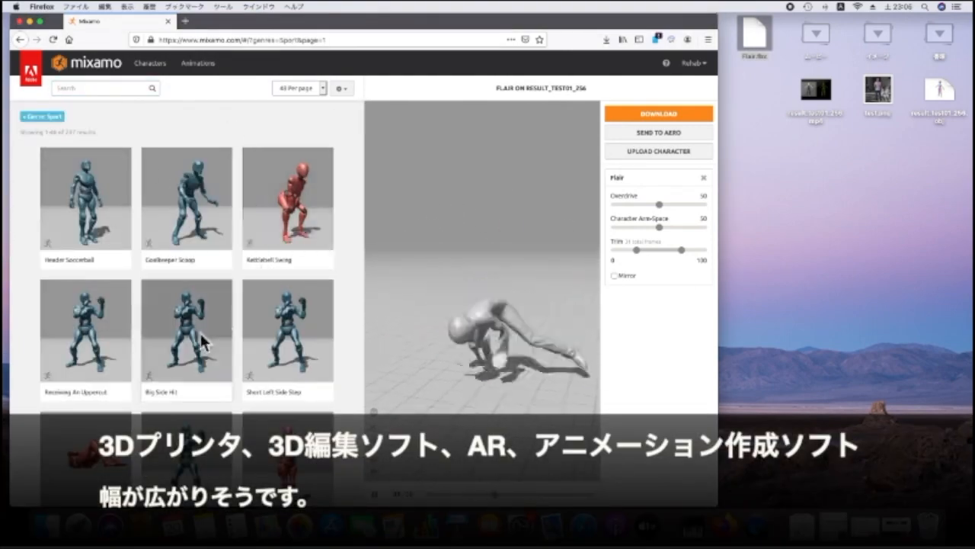
click(209, 337)
scroll(160, 305, down, 3)
click(111, 264)
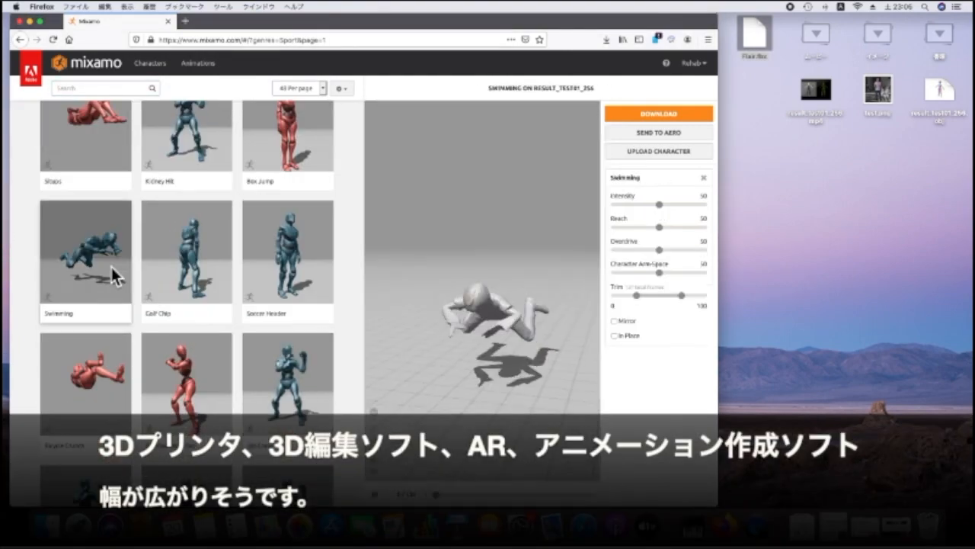
drag(456, 427, 452, 334)
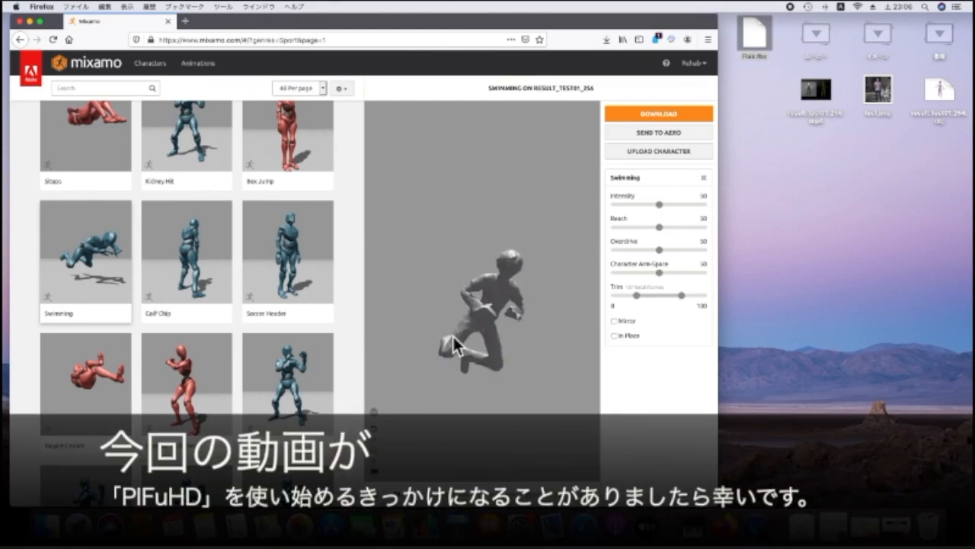
Try the Dribble animation on the character, and apply Golf Drive from the second page of Sport animations
scroll(271, 384, down, 15)
scroll(270, 381, down, 5)
click(102, 384)
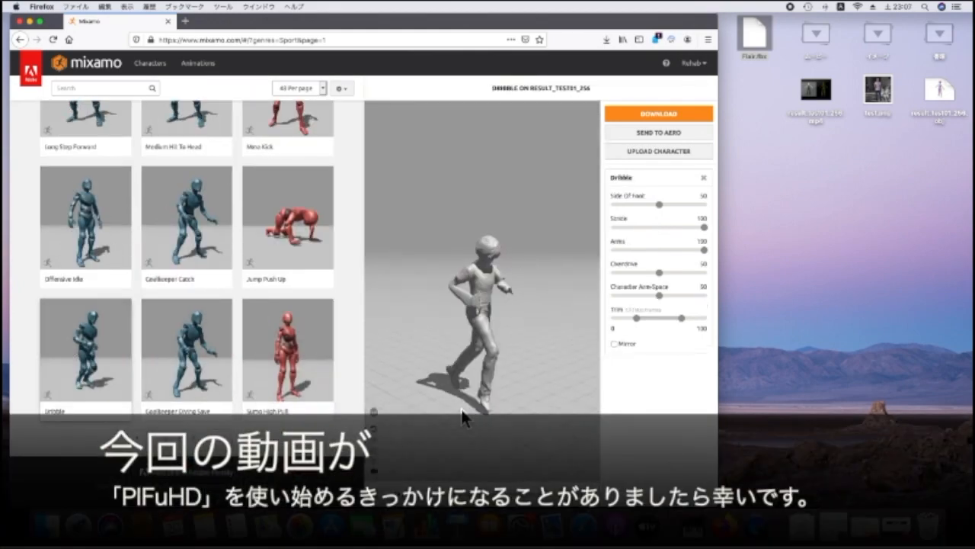
click(157, 448)
click(275, 232)
scroll(275, 232, down, 15)
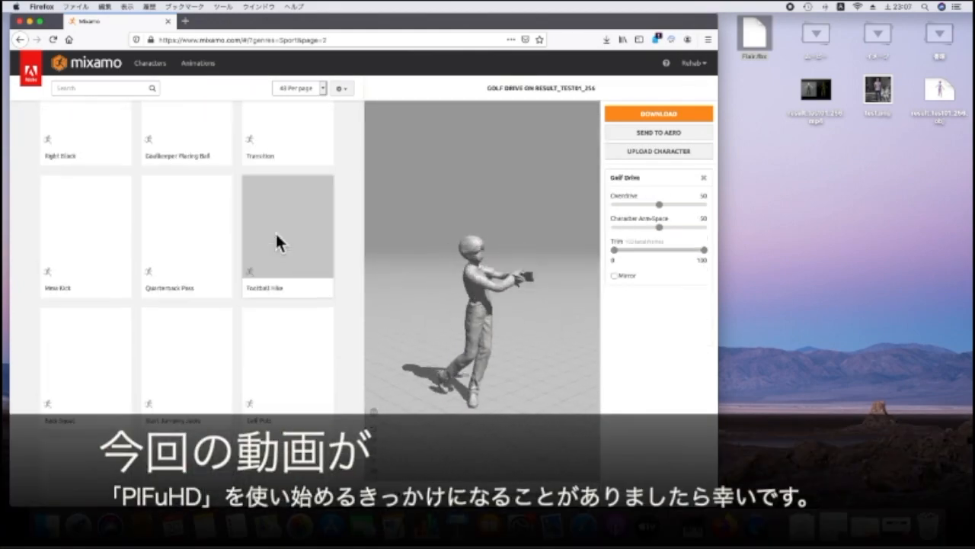
click(75, 240)
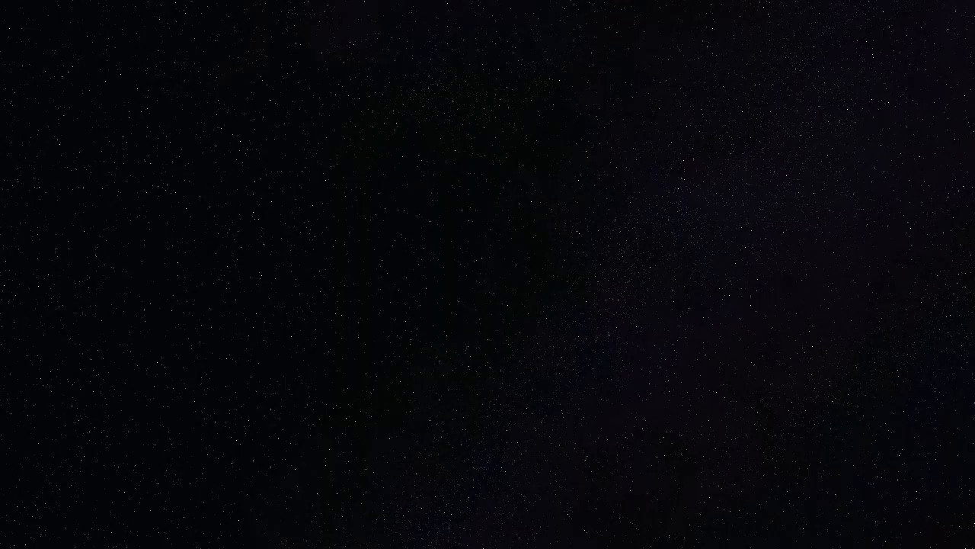